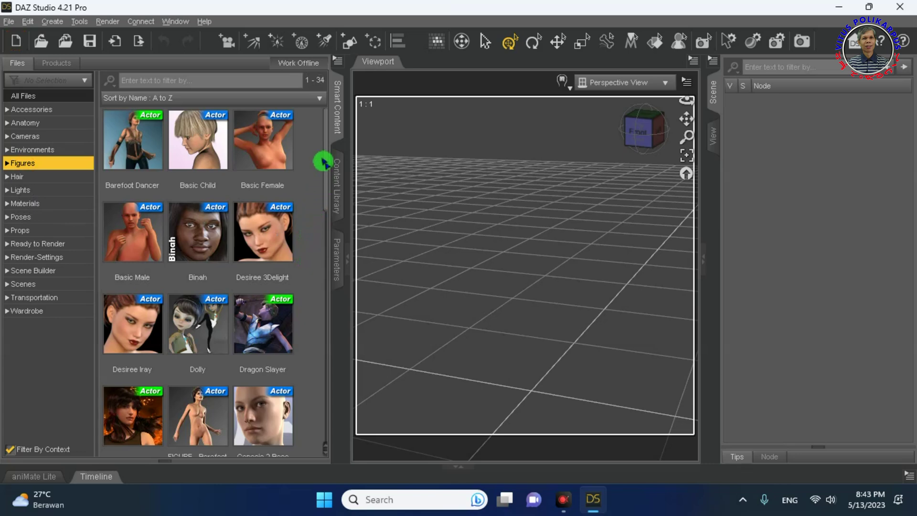
# - Load the Genesis 8.1 Basic Male figure into the empty scene
pyautogui.moveTo(327, 159); pyautogui.dragTo(308, 272)
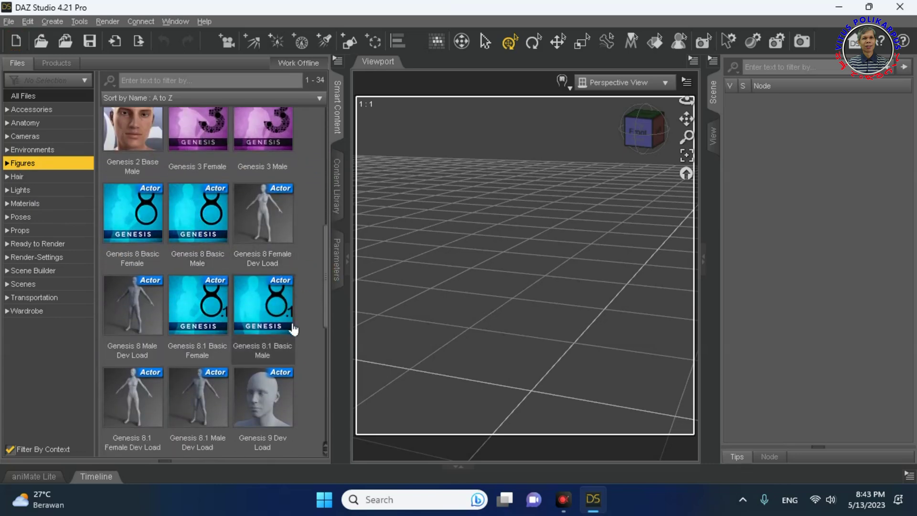
pyautogui.doubleClick(261, 312)
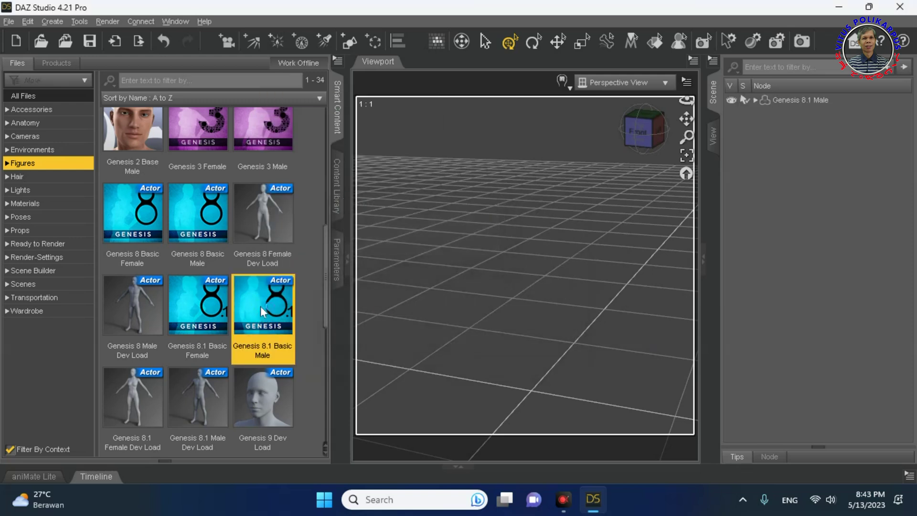
# - Select the male figure's Head bone in the viewport and display its parameters
pyautogui.scroll(3, 562, 226)
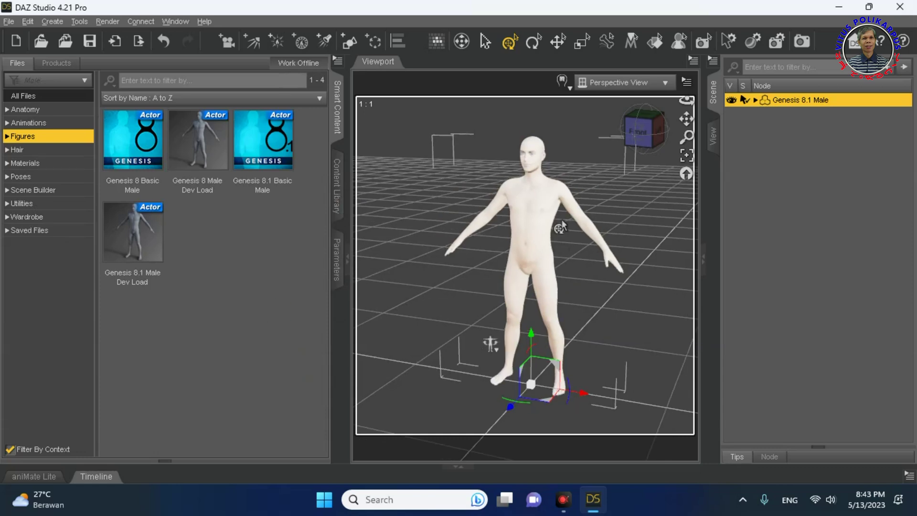
pyautogui.scroll(5, 562, 226)
pyautogui.moveTo(686, 118); pyautogui.dragTo(686, 102)
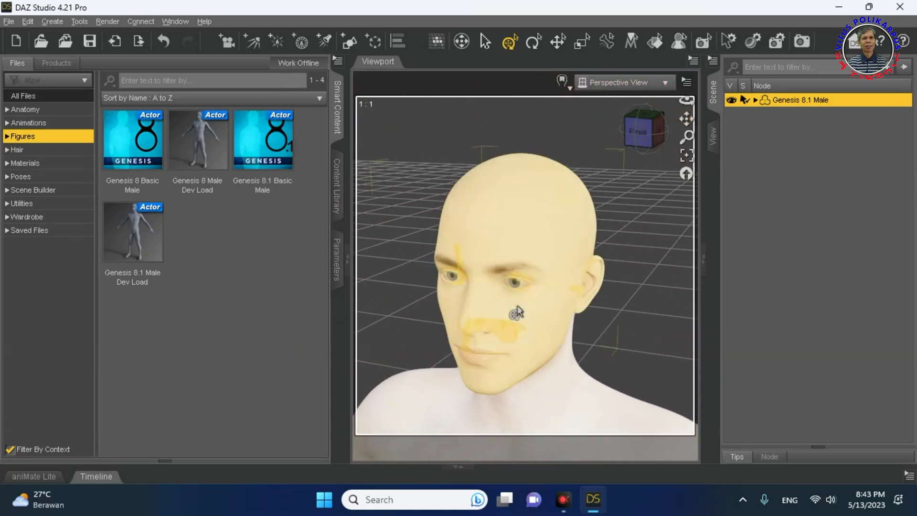
pyautogui.scroll(2, 517, 311)
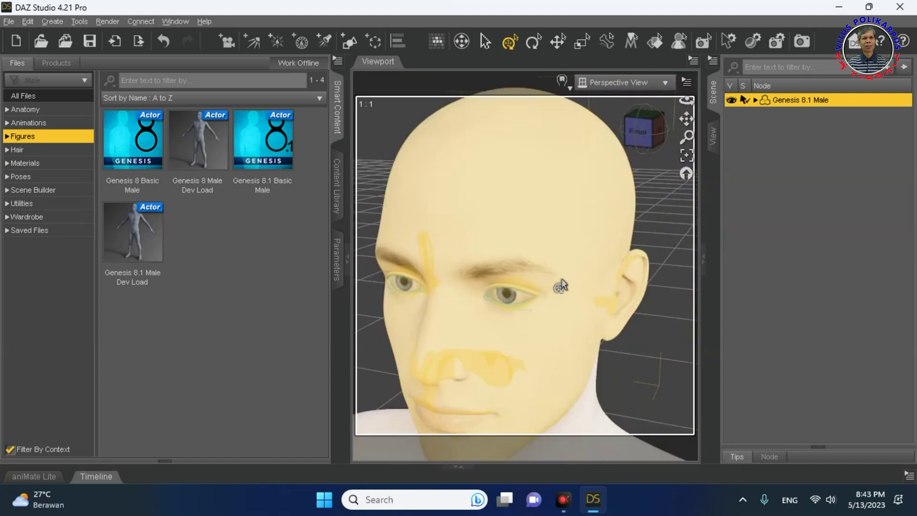
pyautogui.moveTo(686, 100); pyautogui.dragTo(668, 110)
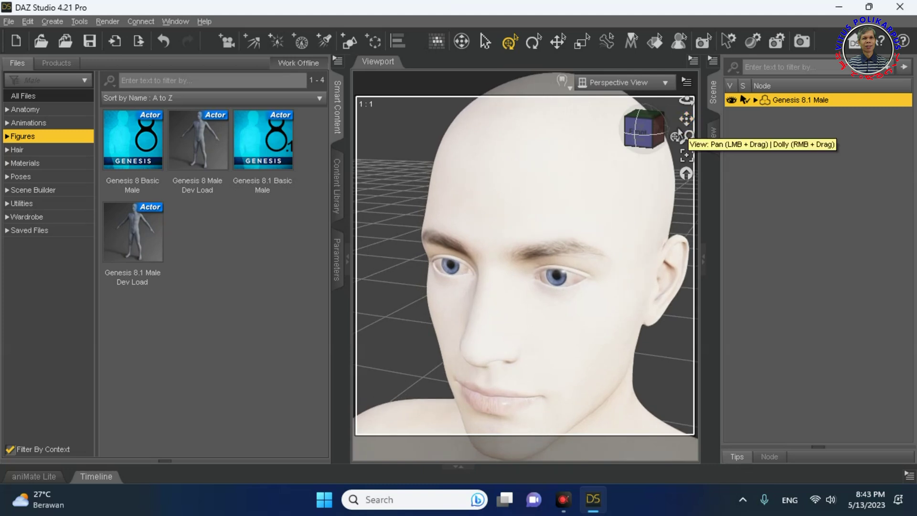
pyautogui.click(536, 158)
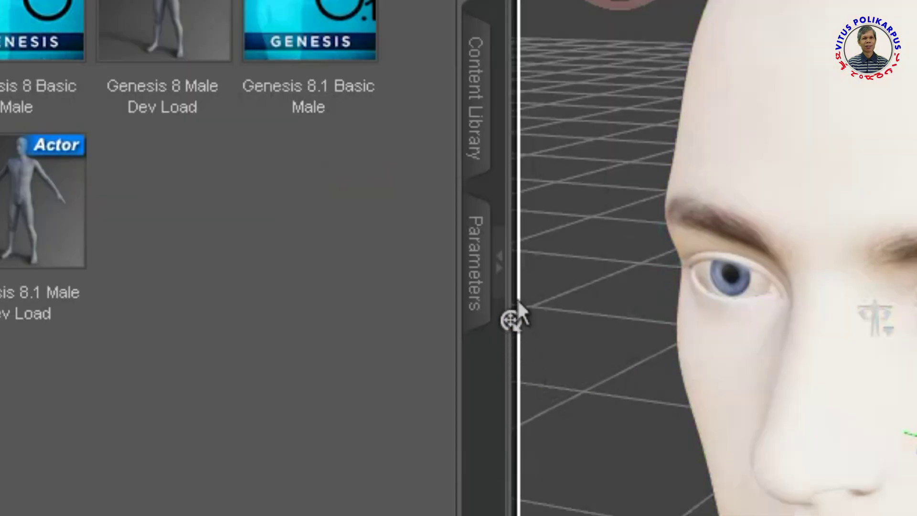
pyautogui.click(480, 273)
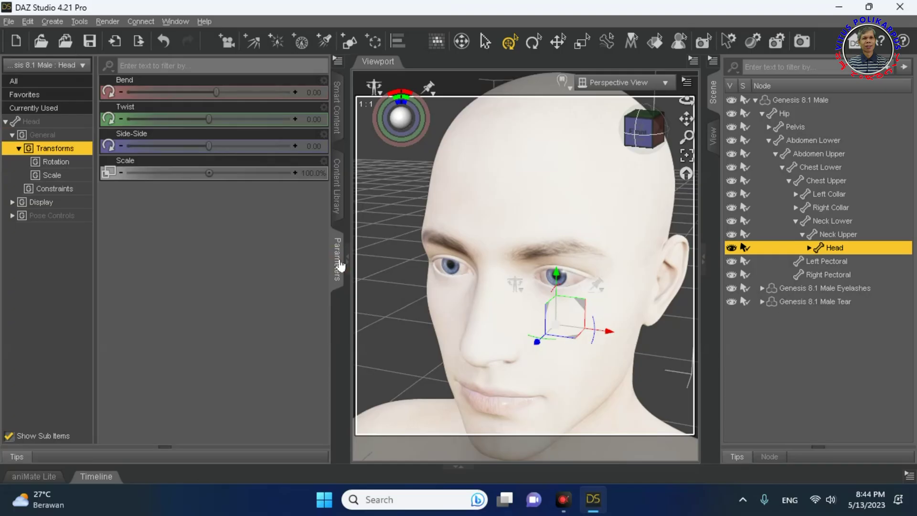
pyautogui.rightClick(339, 322)
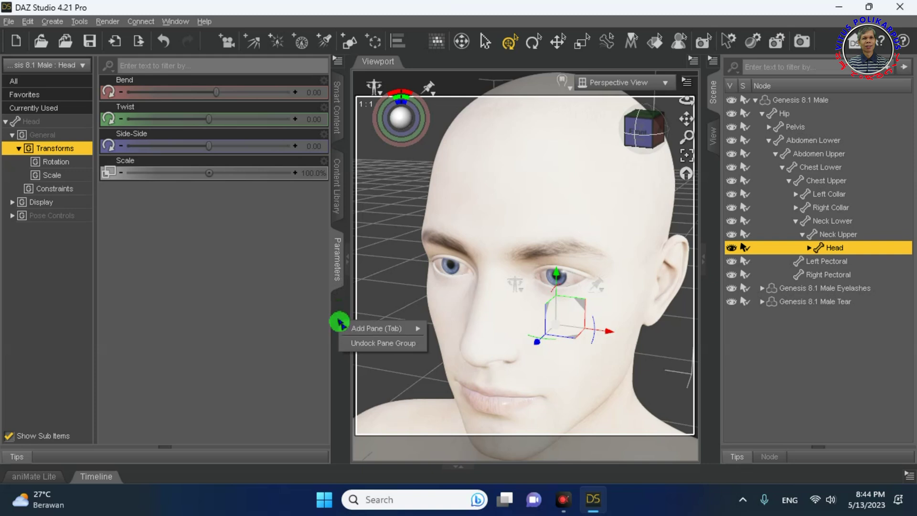
pyautogui.moveTo(374, 328)
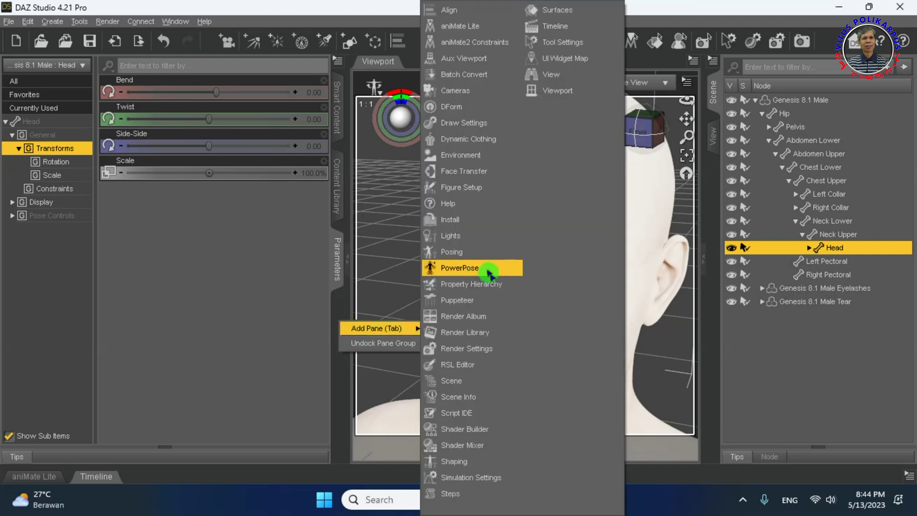
pyautogui.click(232, 293)
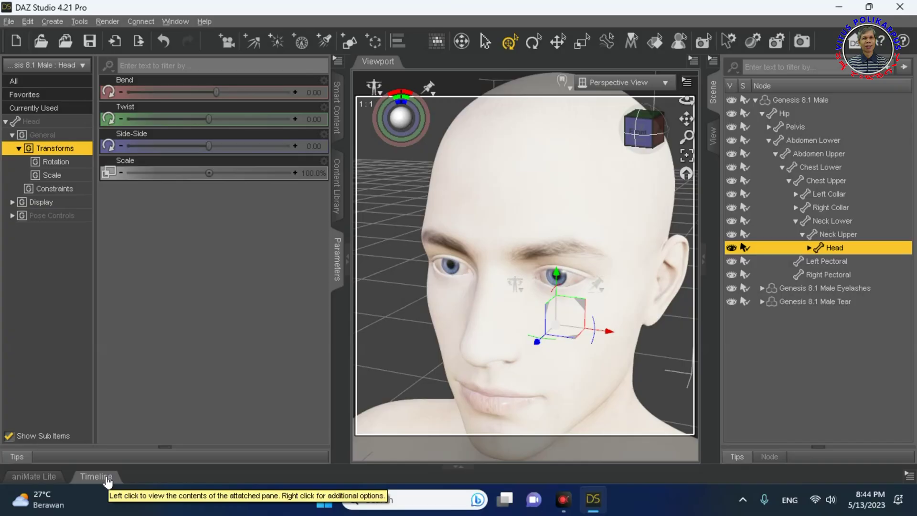
# - Open the timeline and expand the Head bone and its Properties in the node list
pyautogui.click(96, 477)
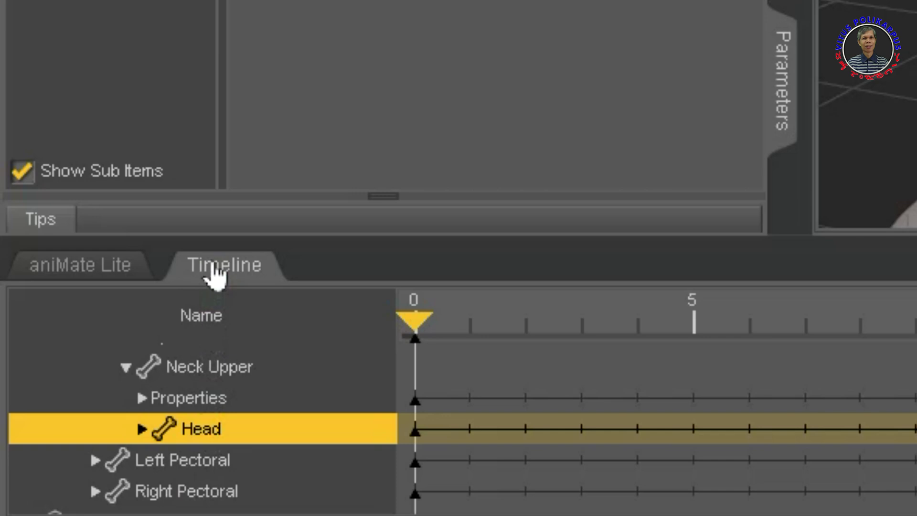
pyautogui.rightClick(329, 262)
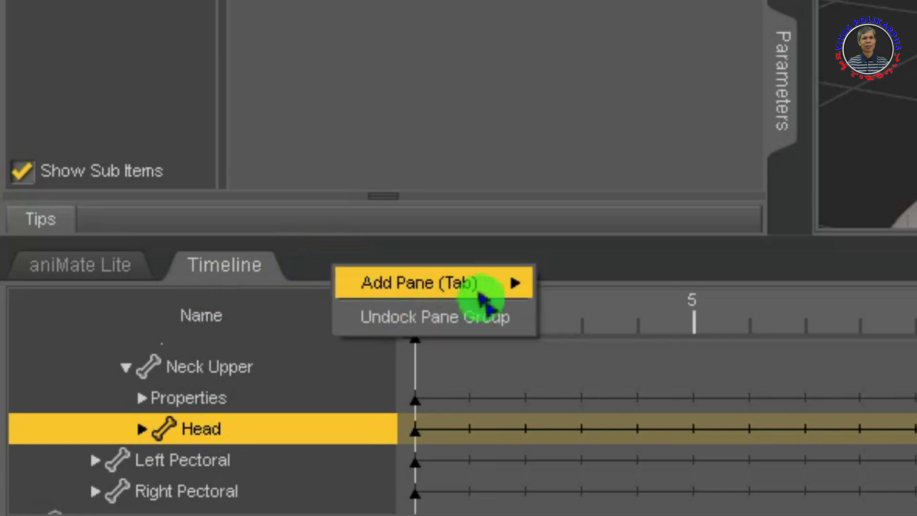
pyautogui.moveTo(483, 300)
pyautogui.click(303, 270)
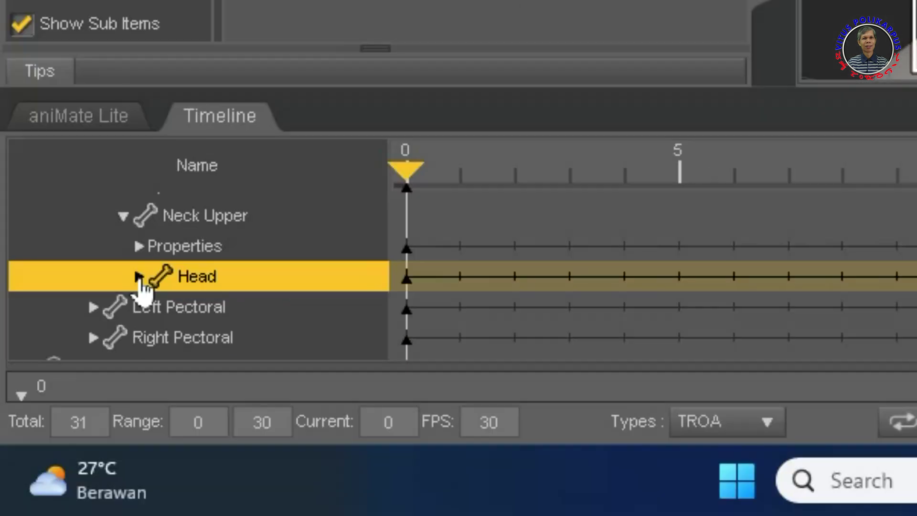
pyautogui.click(139, 277)
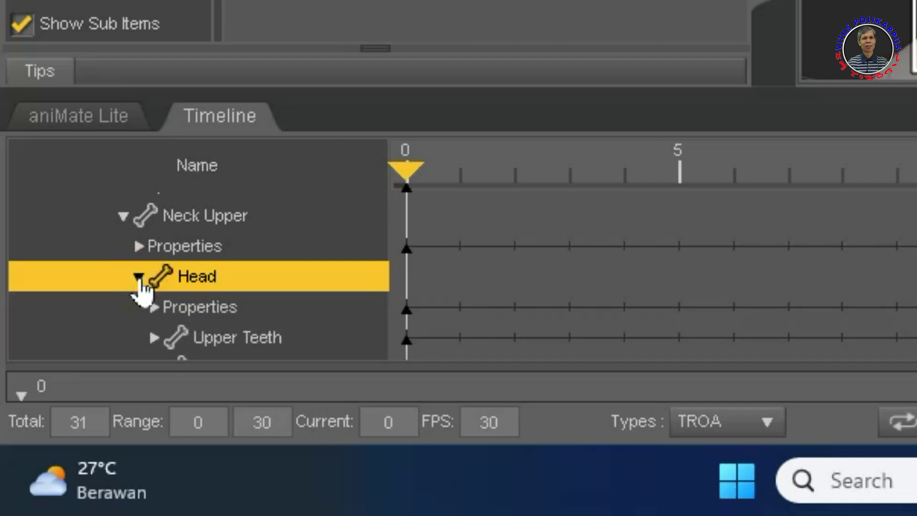
pyautogui.click(153, 308)
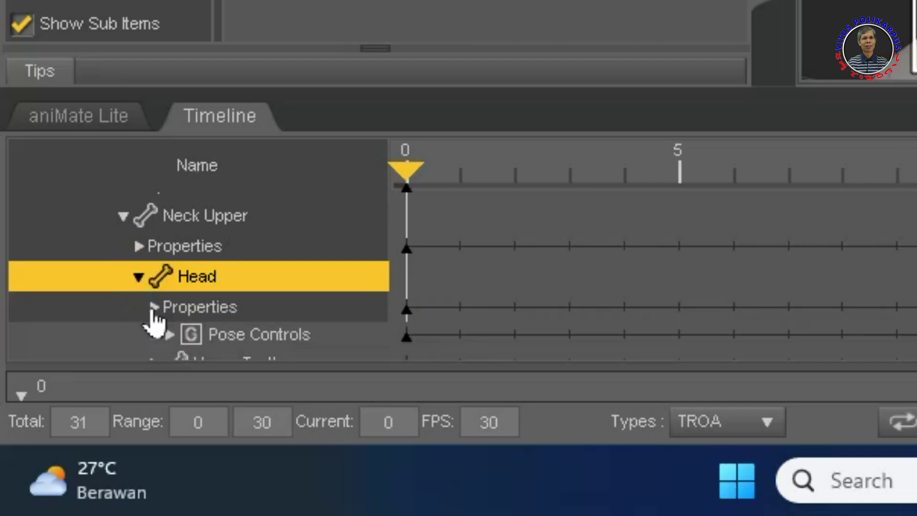
# - Expand the head's Pose Controls down to the Eyes group in the timeline and select the Eye Blink track
pyautogui.scroll(-2, 269, 279)
pyautogui.scroll(-1, 267, 277)
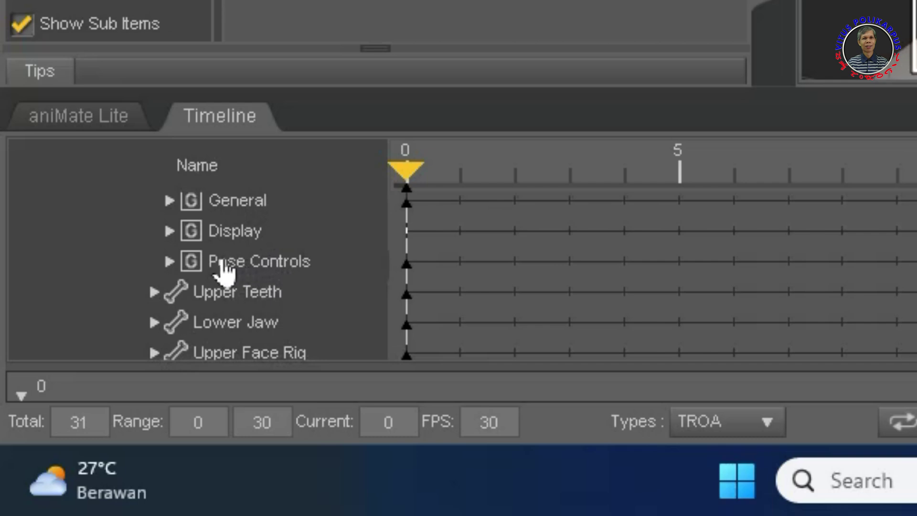
pyautogui.click(167, 262)
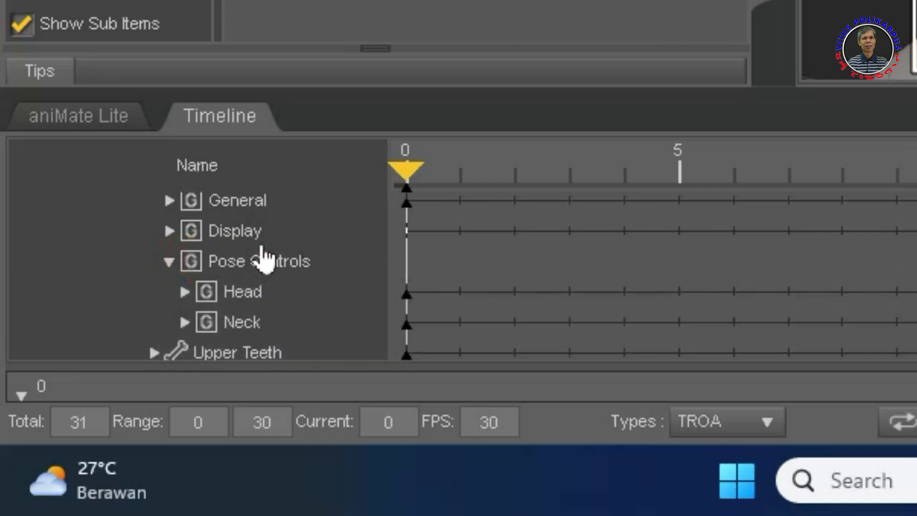
pyautogui.click(185, 292)
pyautogui.scroll(-5, 344, 258)
pyautogui.scroll(4, 344, 258)
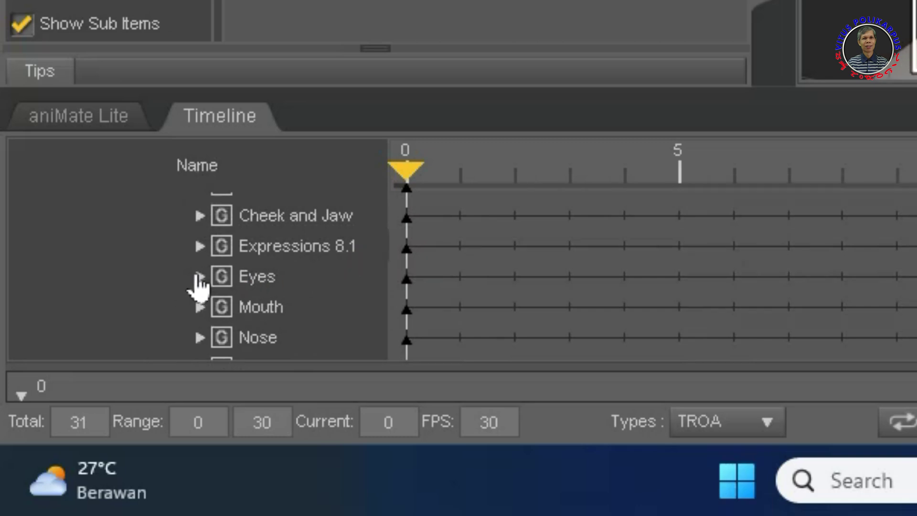
pyautogui.click(199, 277)
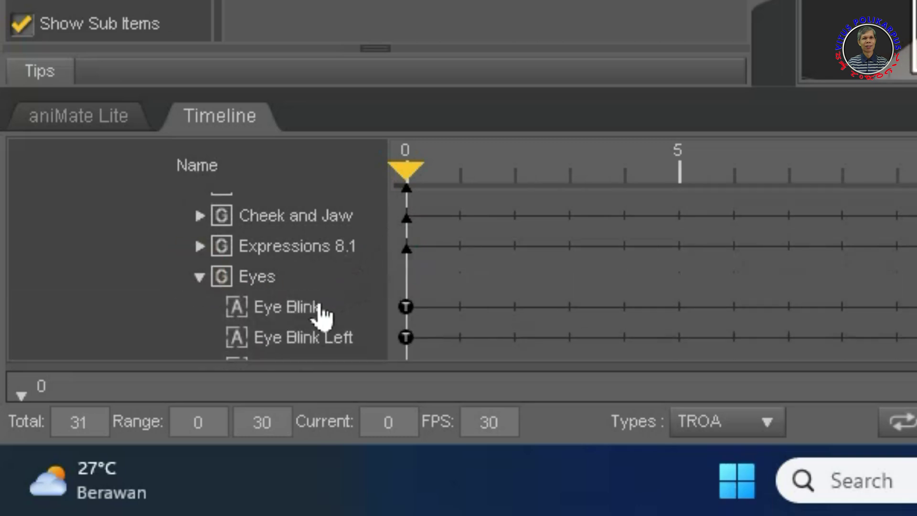
pyautogui.click(312, 316)
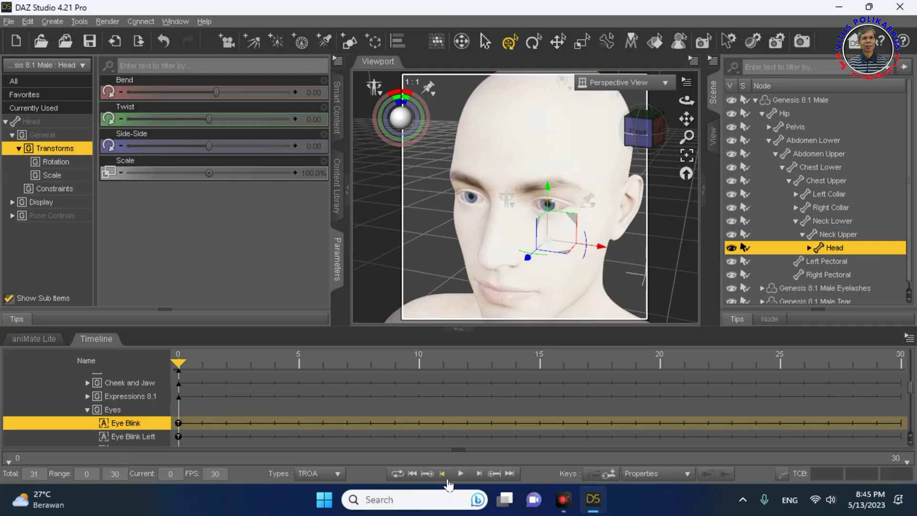
pyautogui.click(339, 474)
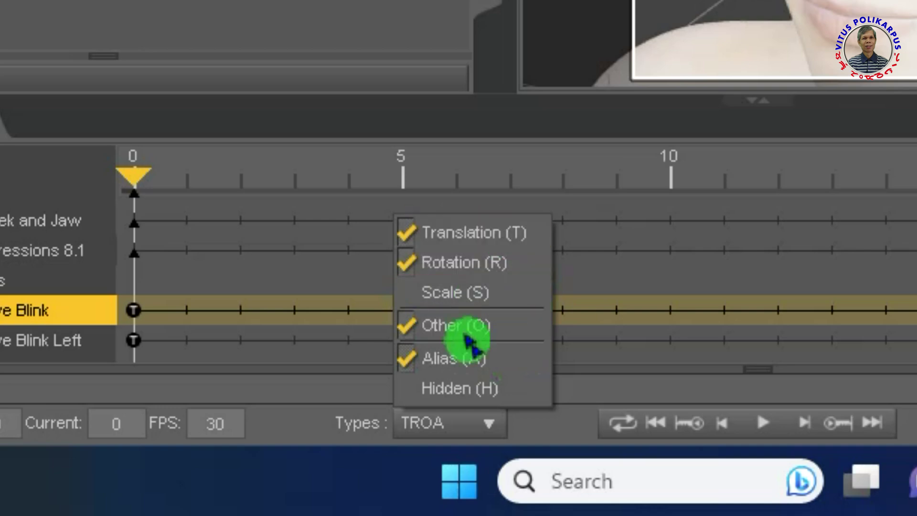
pyautogui.click(504, 437)
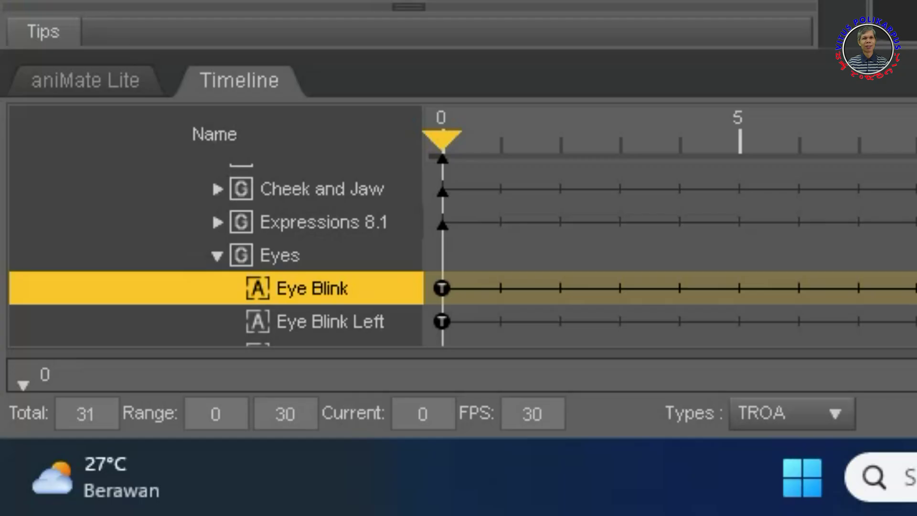
# - Set the timeline's total to 180 frames and add an Eye Blink key at frame 20
pyautogui.moveTo(99, 413); pyautogui.dragTo(27, 425)
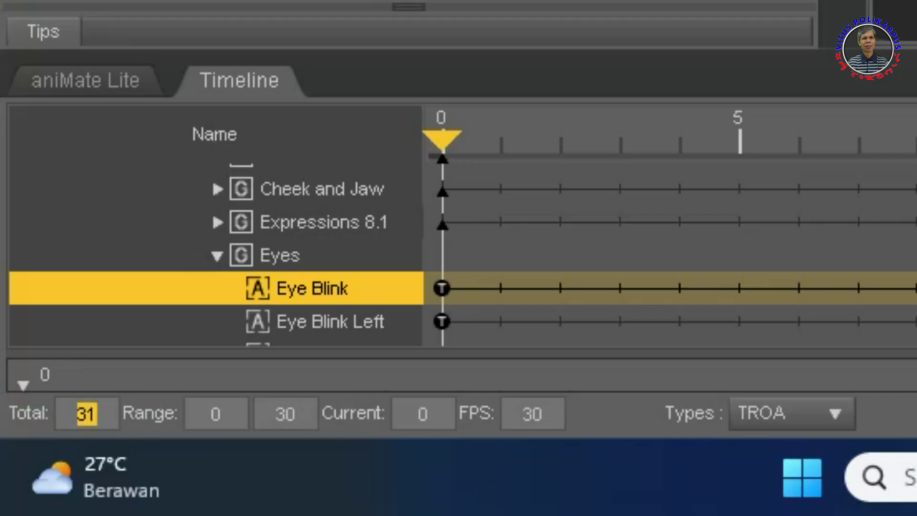
pyautogui.write('180')
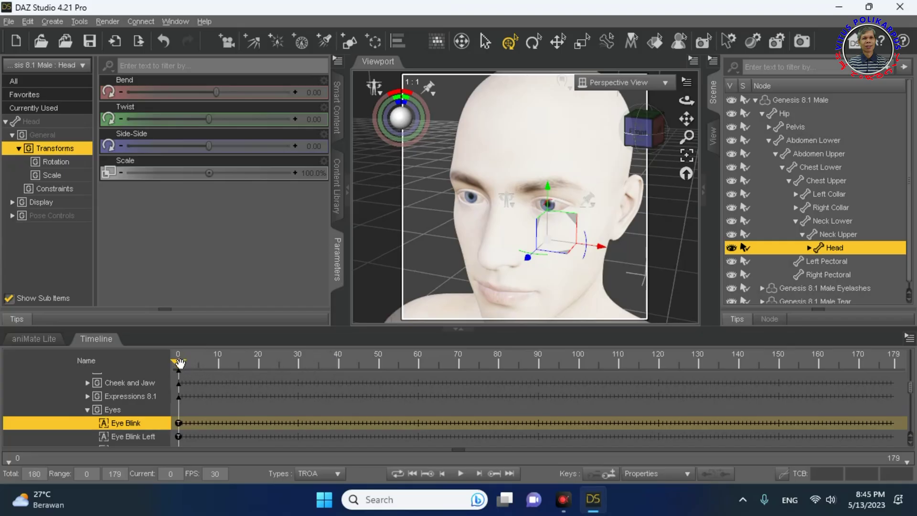
pyautogui.moveTo(180, 369); pyautogui.dragTo(256, 368)
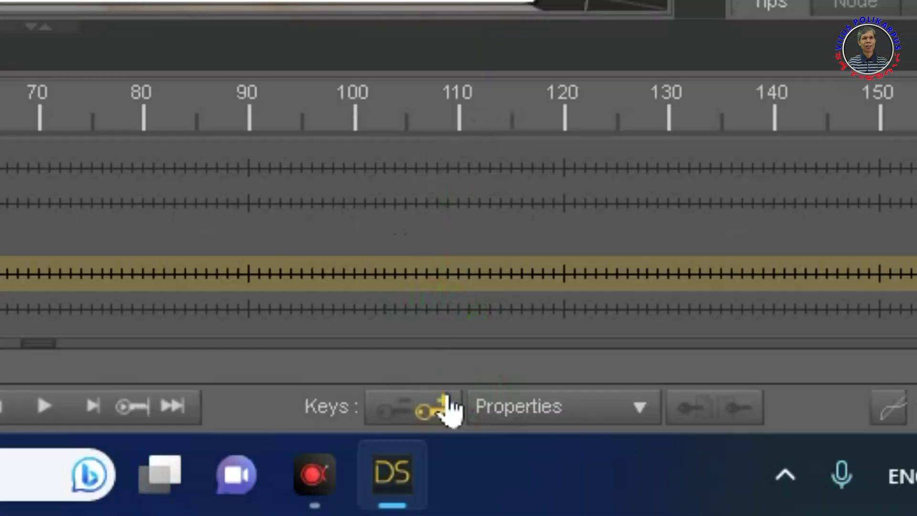
pyautogui.click(447, 401)
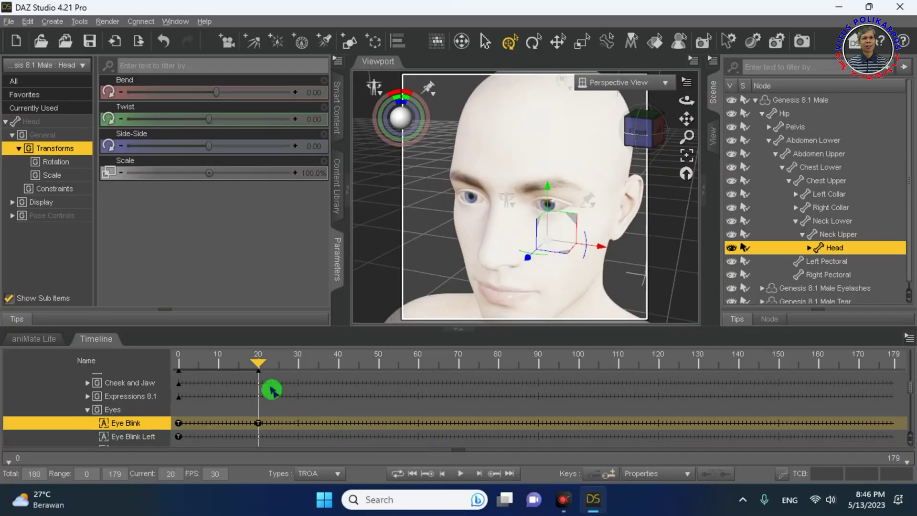
# - Move the playhead to frame 25 and display the Eyes pose controls in the head's parameters
pyautogui.moveTo(261, 368); pyautogui.dragTo(269, 373)
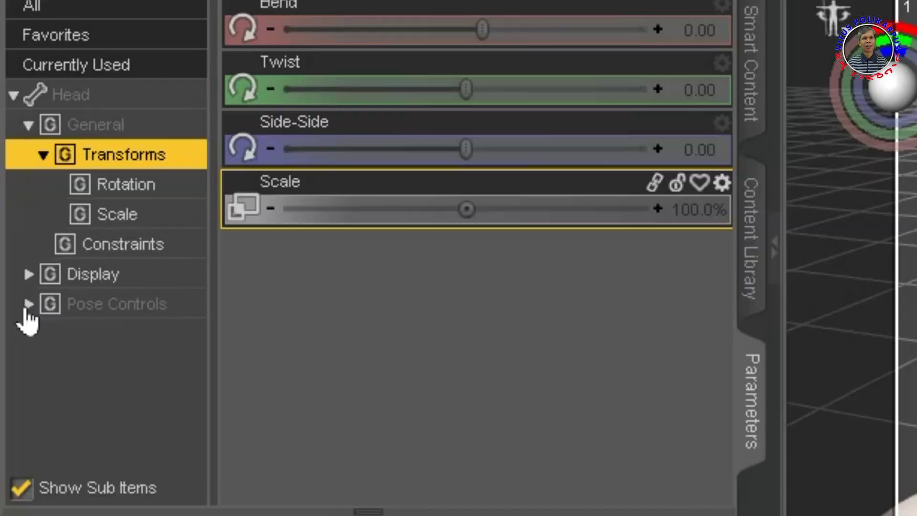
pyautogui.click(12, 216)
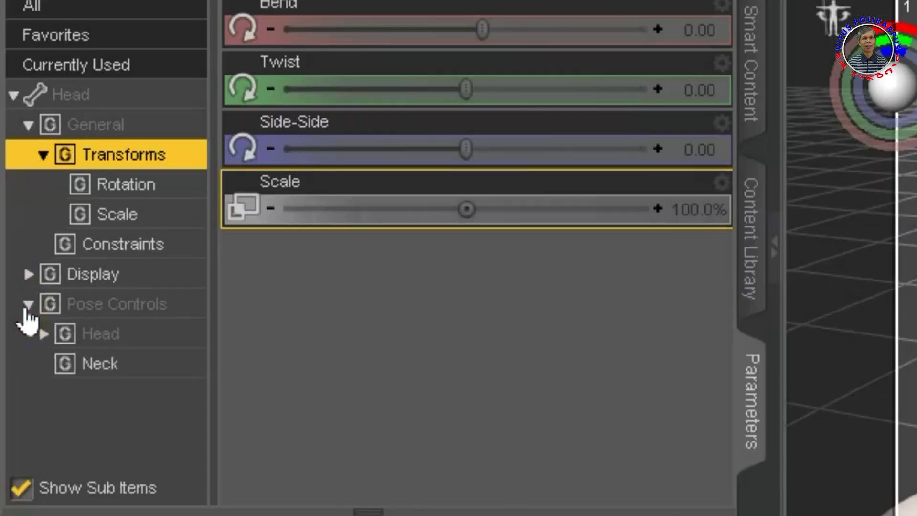
pyautogui.click(43, 335)
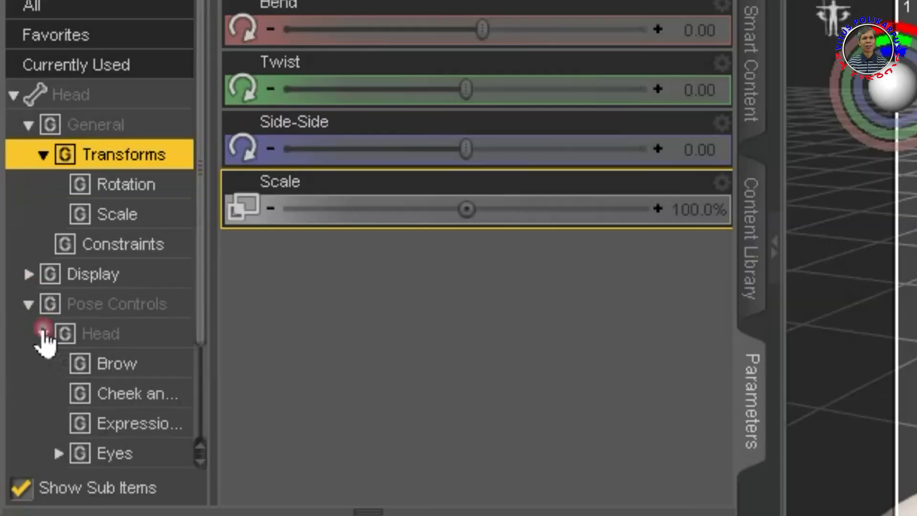
pyautogui.click(58, 453)
pyautogui.scroll(-3, 98, 362)
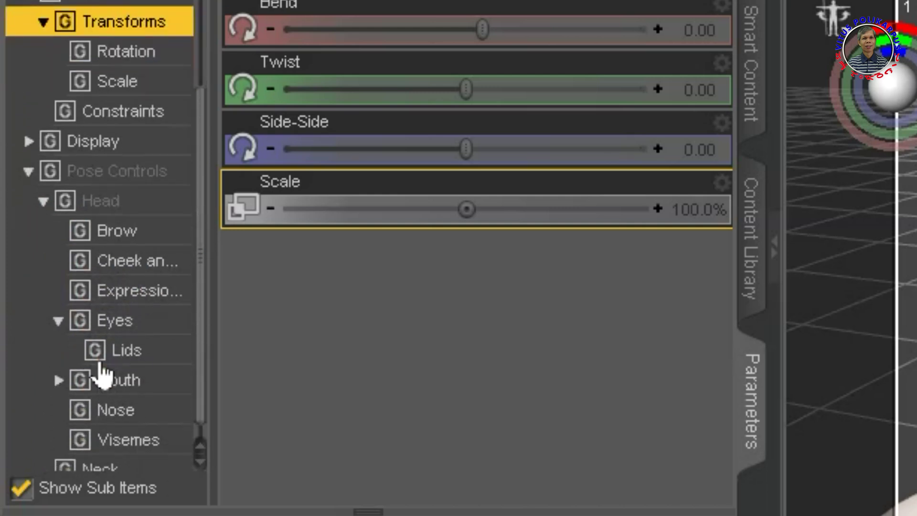
pyautogui.click(119, 329)
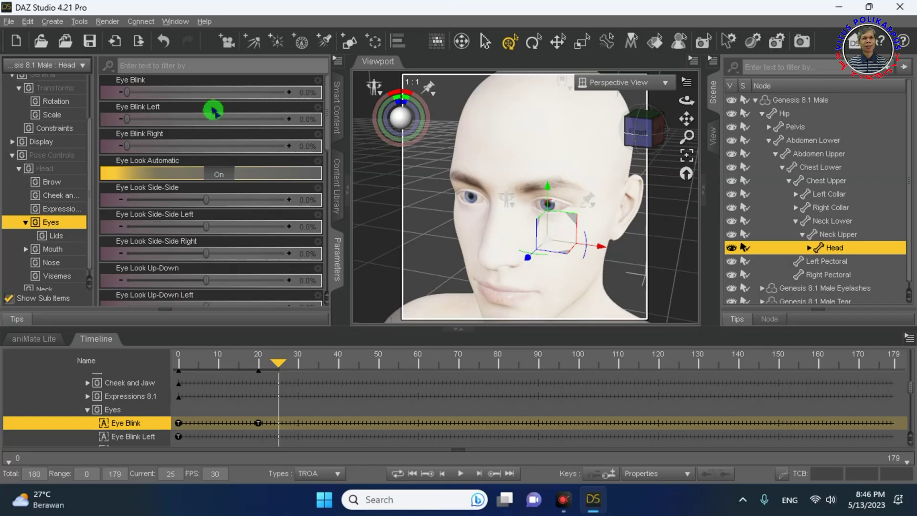
pyautogui.click(470, 62)
pyautogui.click(175, 140)
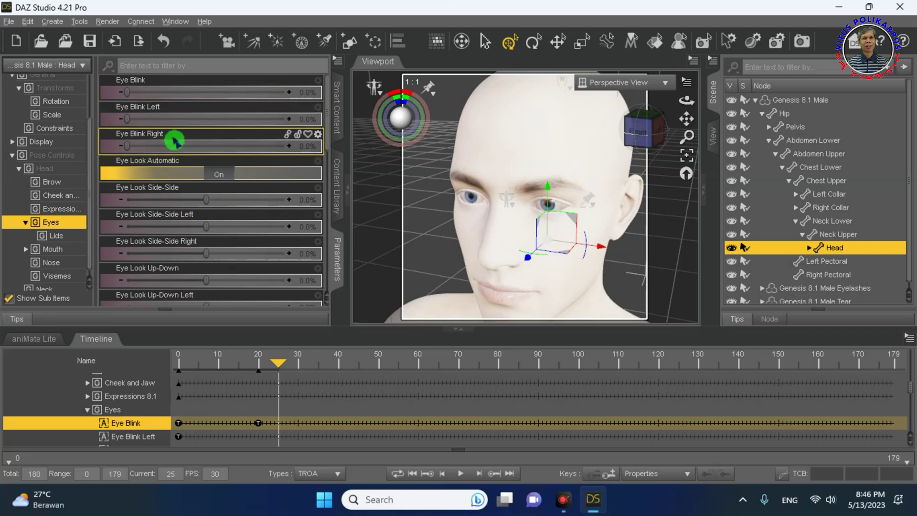
pyautogui.click(168, 162)
pyautogui.click(164, 202)
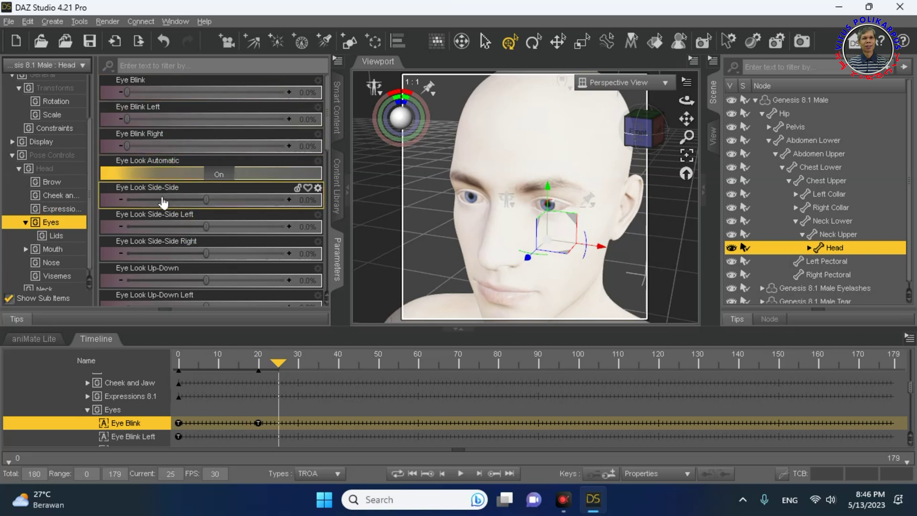
pyautogui.click(205, 159)
pyautogui.click(176, 135)
pyautogui.click(210, 156)
pyautogui.click(125, 123)
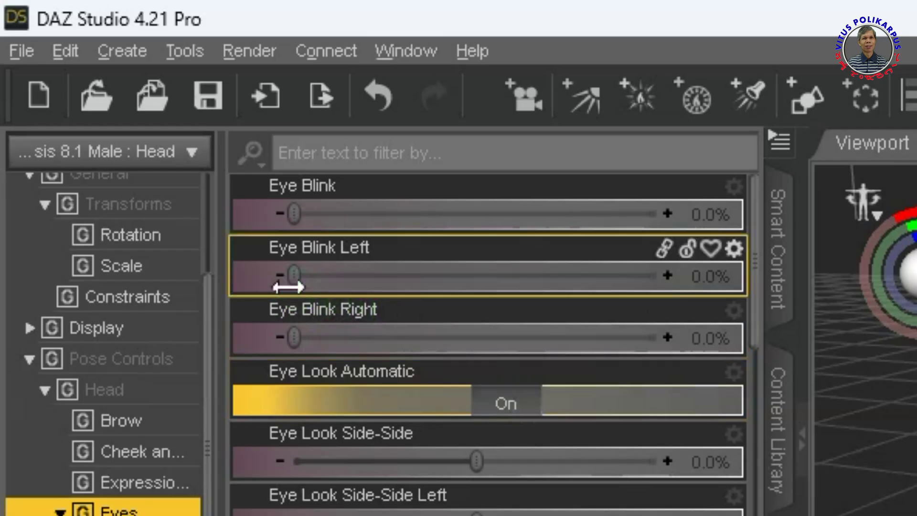
# - Set Eye Blink Left to 100% at frame 25 and add an Eye Blink key at frame 30
pyautogui.moveTo(290, 285); pyautogui.dragTo(726, 301)
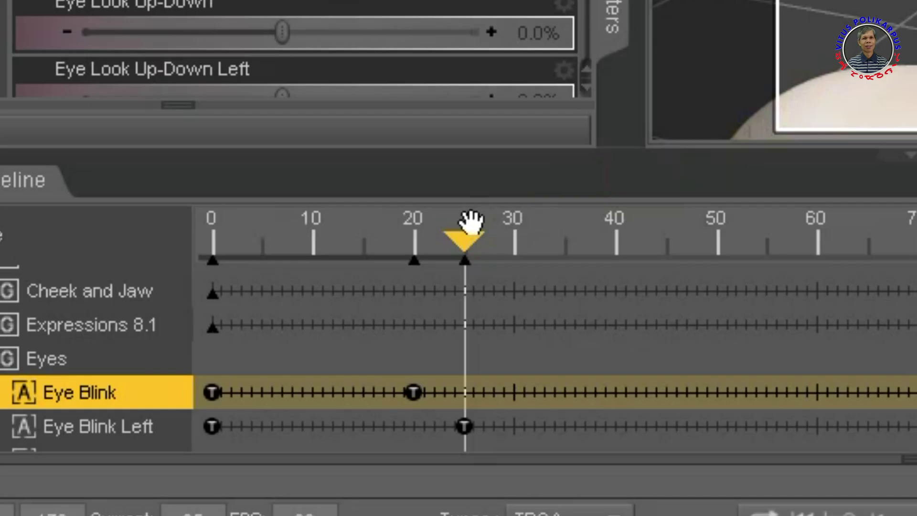
pyautogui.moveTo(466, 246); pyautogui.dragTo(492, 251)
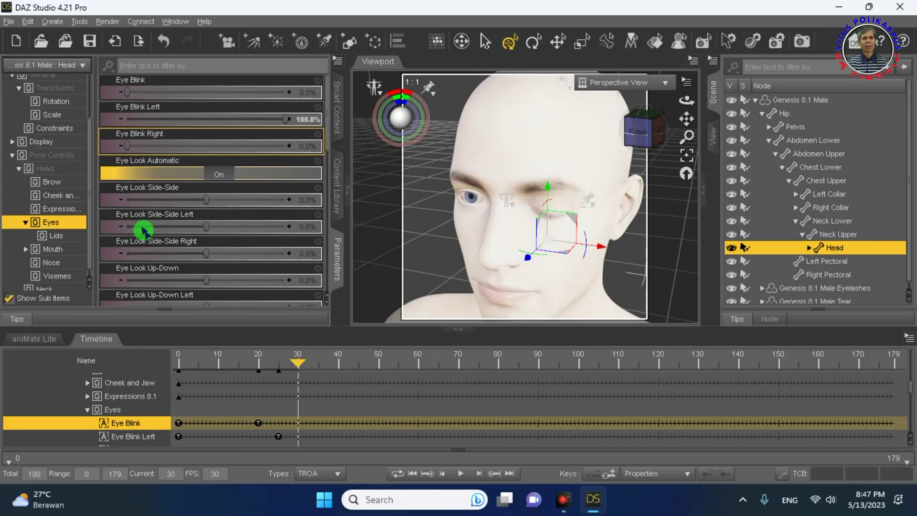
pyautogui.click(143, 231)
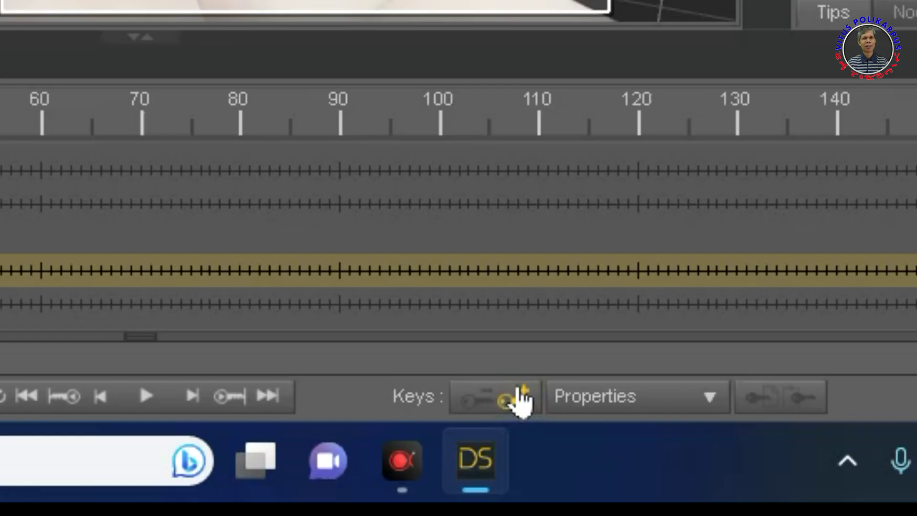
pyautogui.click(597, 471)
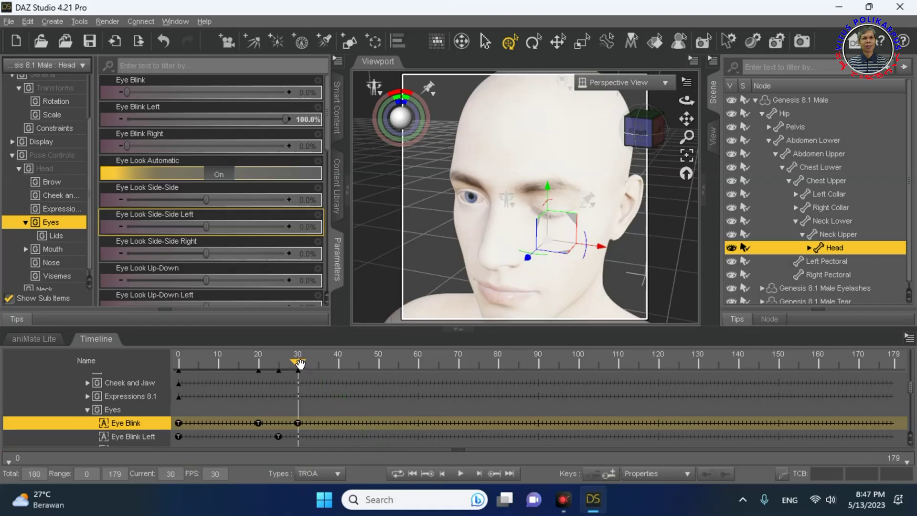
# - Set the head's Eye Blink Left to 0% at frame 35
pyautogui.moveTo(300, 364); pyautogui.dragTo(317, 364)
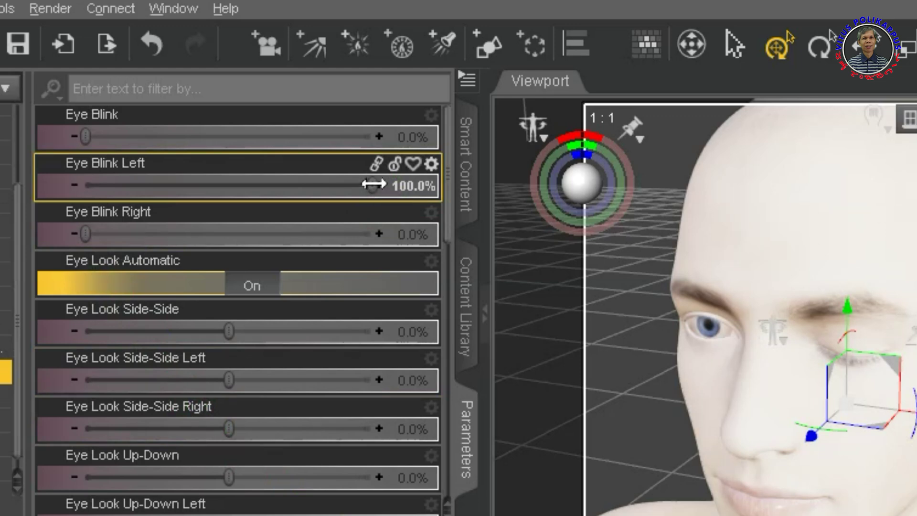
pyautogui.moveTo(372, 185); pyautogui.dragTo(14, 190)
pyautogui.click(143, 302)
pyautogui.scroll(-1, 144, 303)
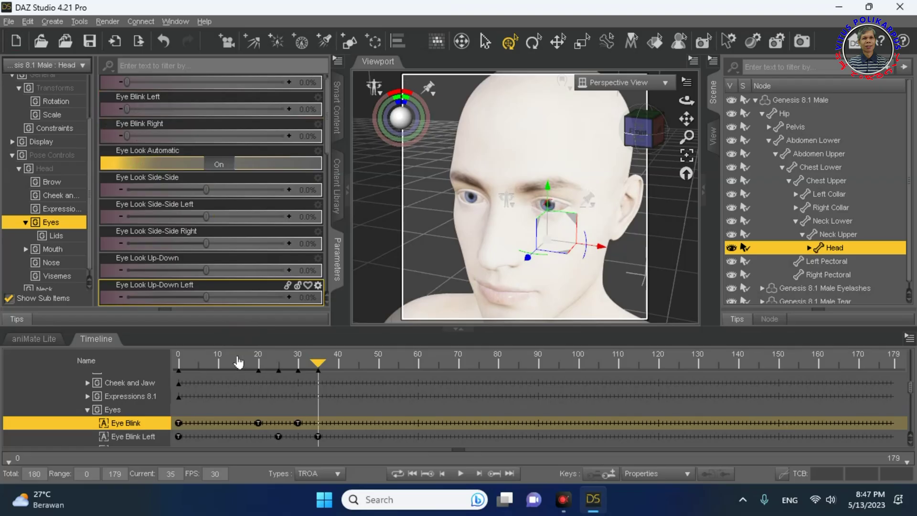
# - Play back the left-eye blink in the timeline from before frame 20 and stop the playback
pyautogui.click(245, 363)
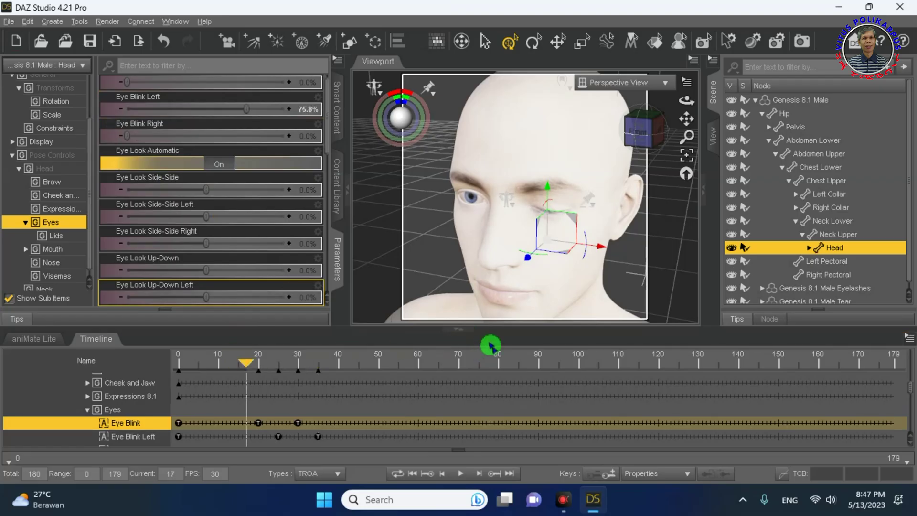
pyautogui.click(460, 473)
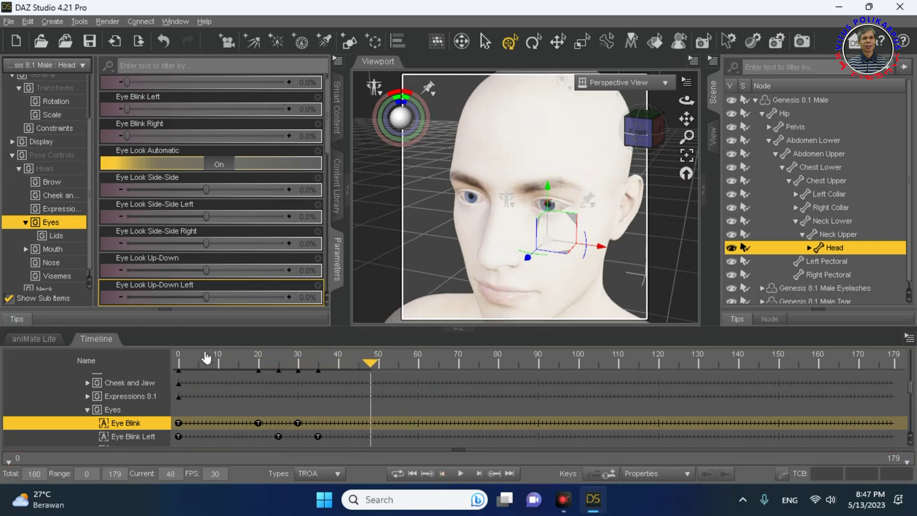
pyautogui.click(212, 359)
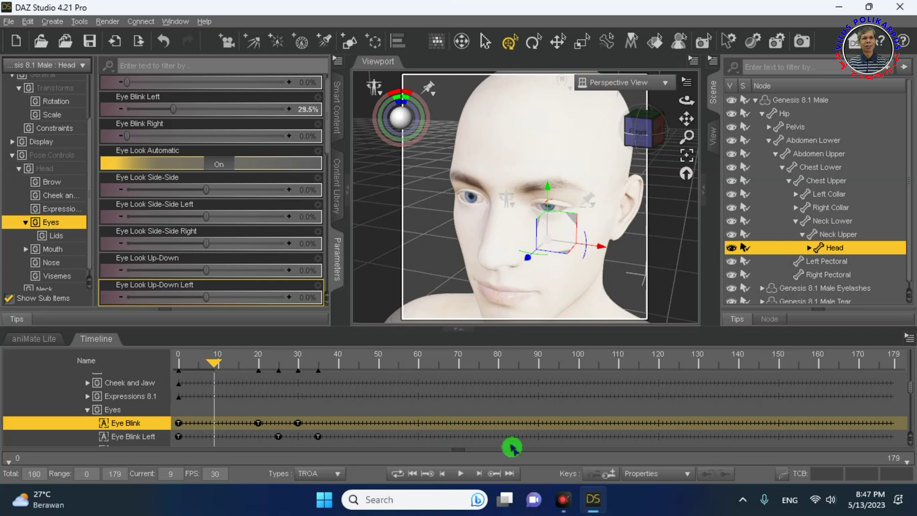
pyautogui.click(460, 473)
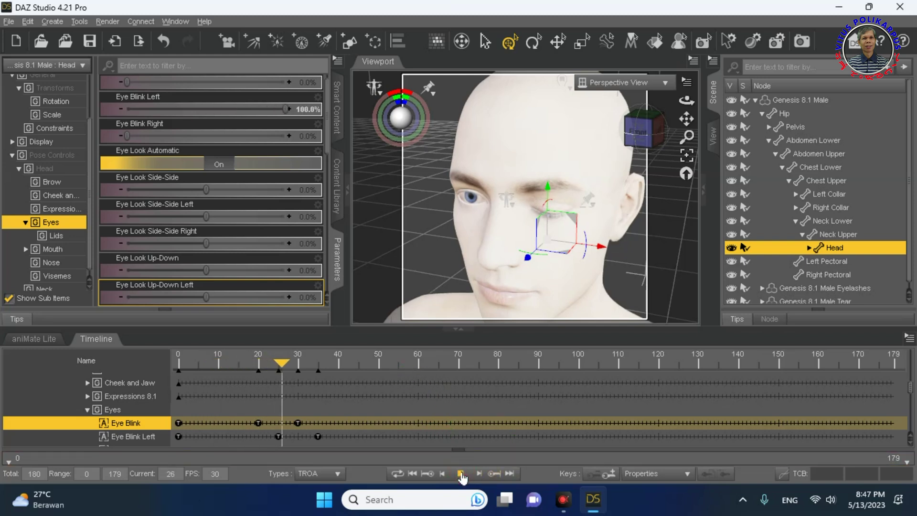
pyautogui.click(442, 352)
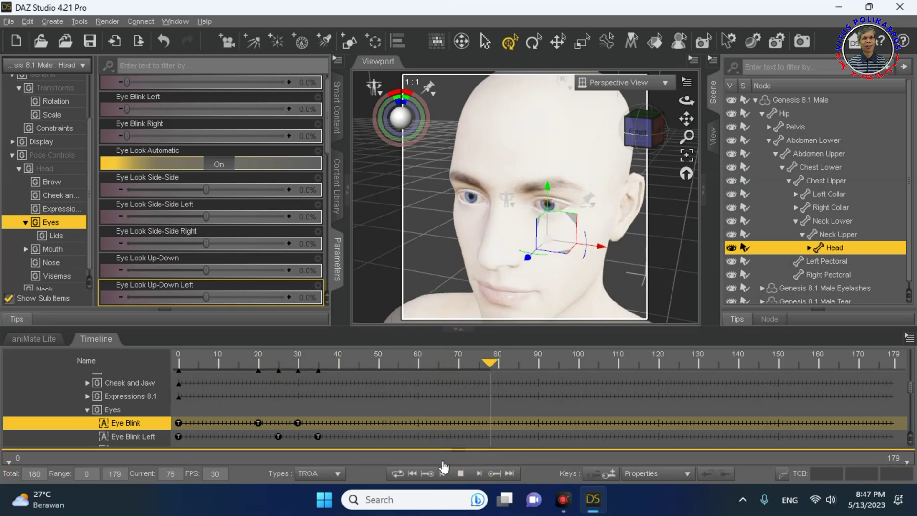
pyautogui.click(460, 473)
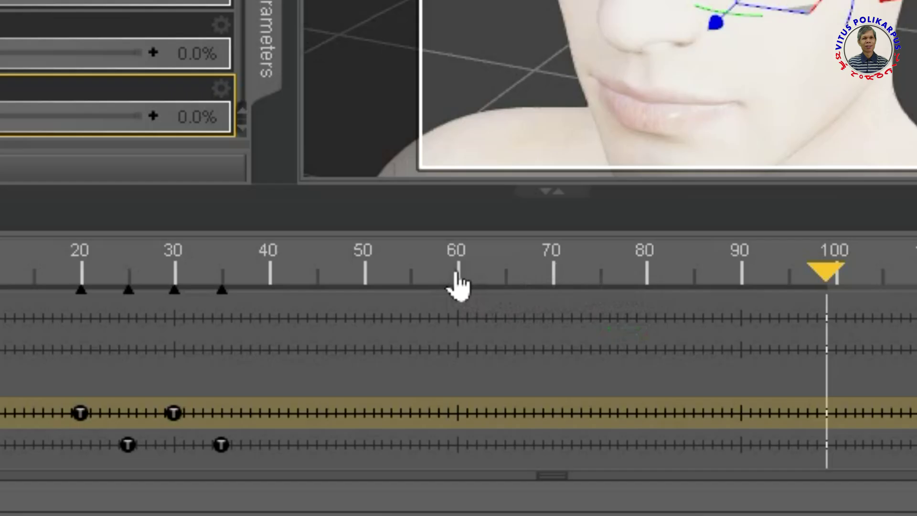
# - Add an Eye Blink key at frame 60 and set Eye Blink Right to 100% at frame 65
pyautogui.click(418, 366)
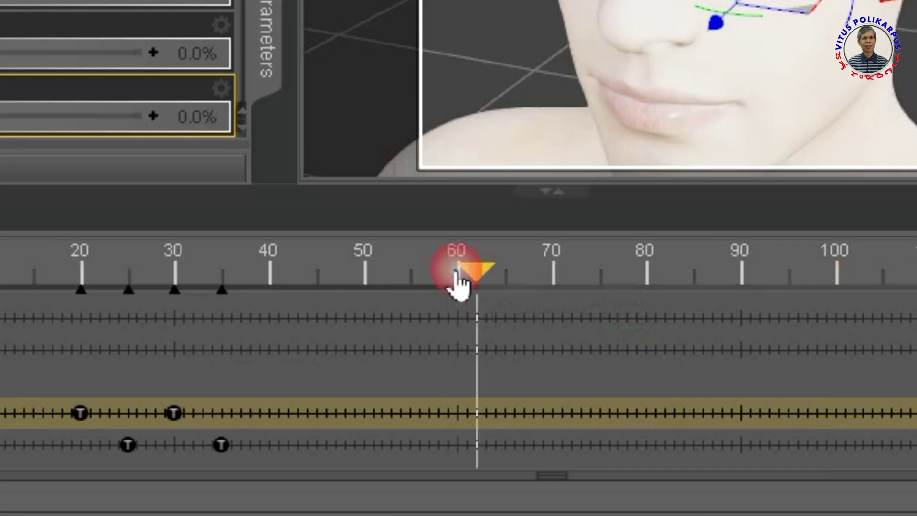
pyautogui.moveTo(478, 271); pyautogui.dragTo(444, 293)
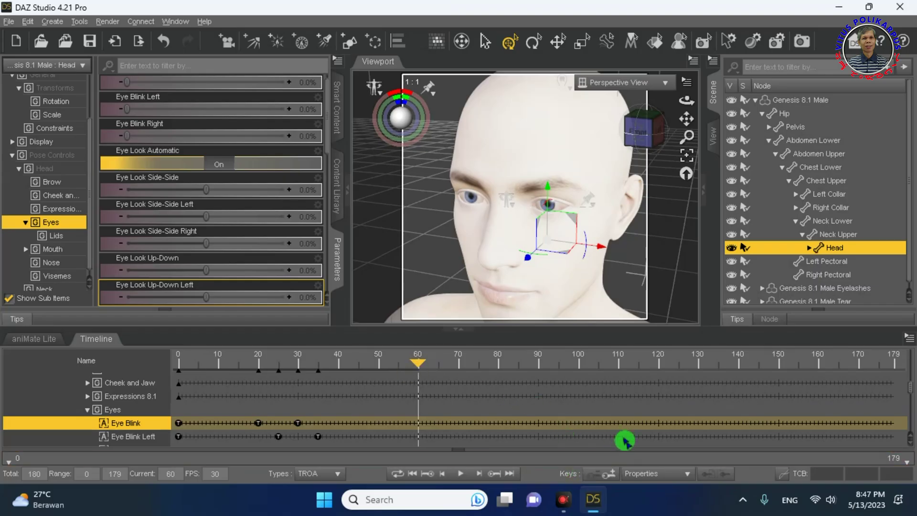
pyautogui.click(427, 383)
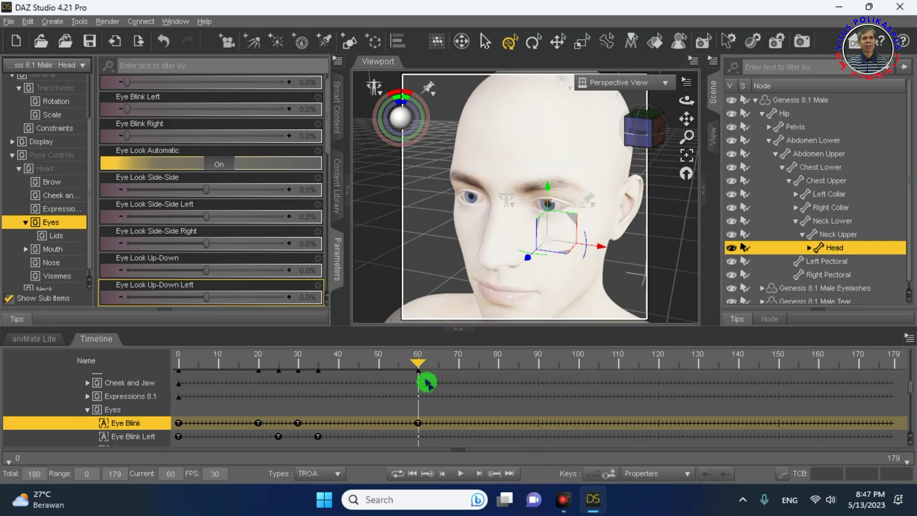
pyautogui.moveTo(421, 368); pyautogui.dragTo(430, 371)
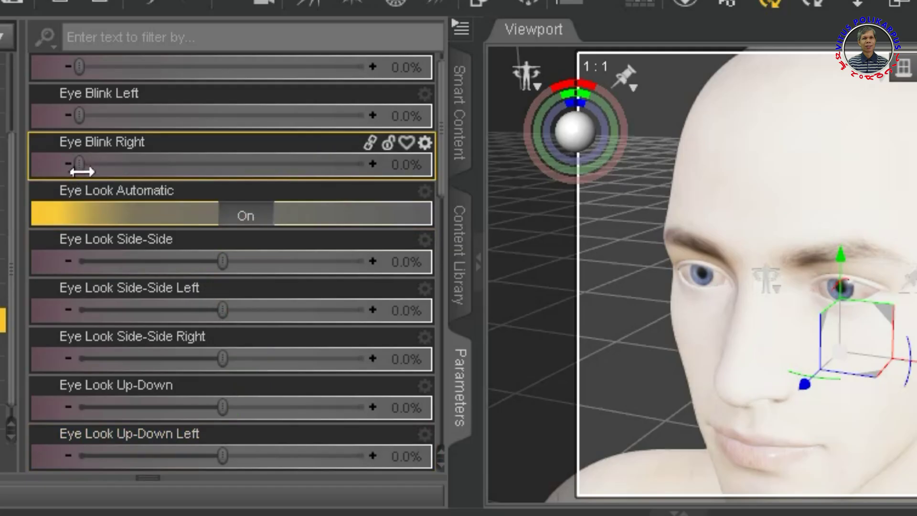
pyautogui.moveTo(82, 172); pyautogui.dragTo(444, 167)
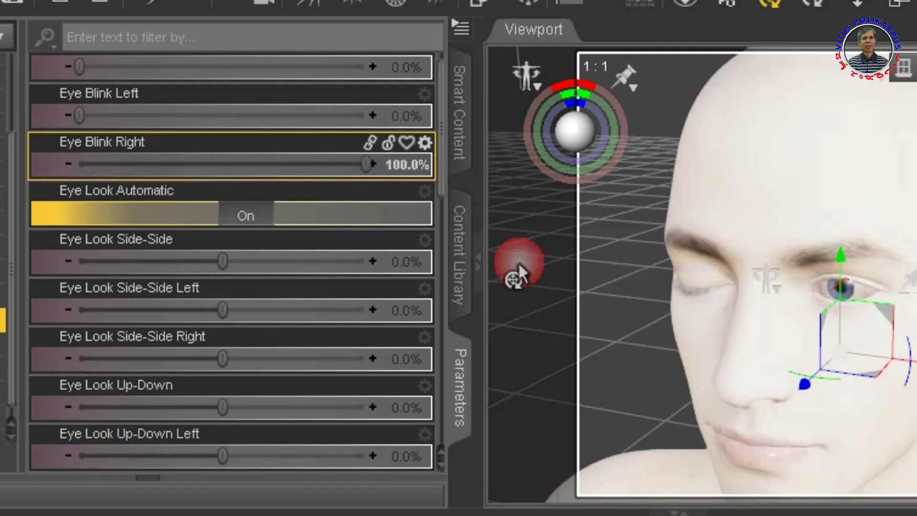
# - Add an Eye Blink key at frame 70 and set Eye Blink Right to 0% at frame 75
pyautogui.moveTo(440, 368); pyautogui.dragTo(452, 368)
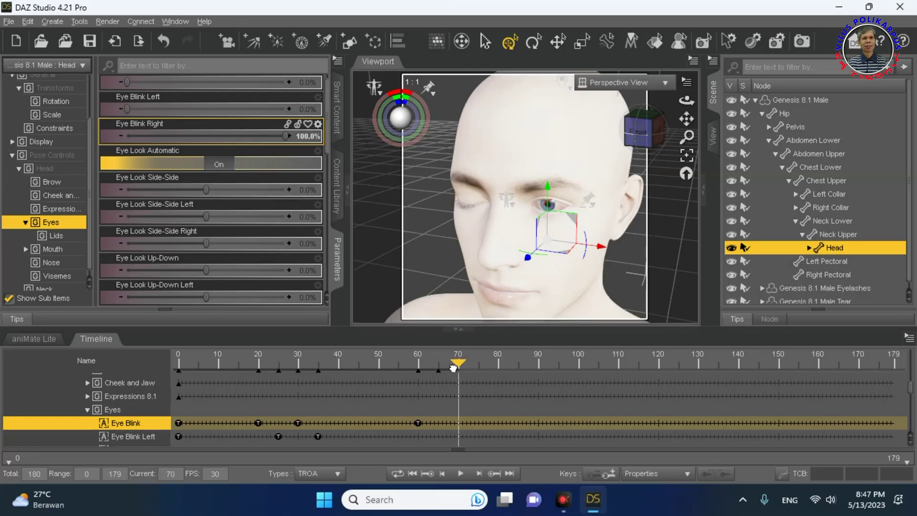
pyautogui.click(578, 467)
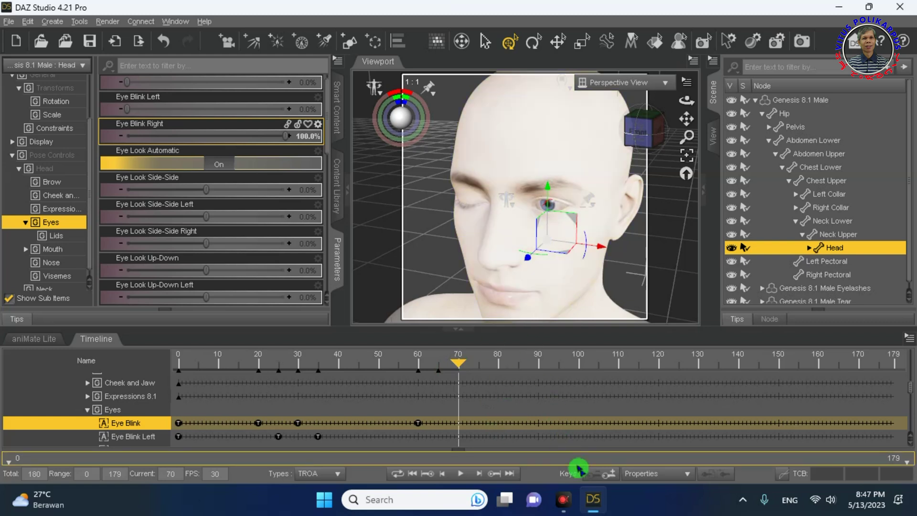
pyautogui.click(610, 473)
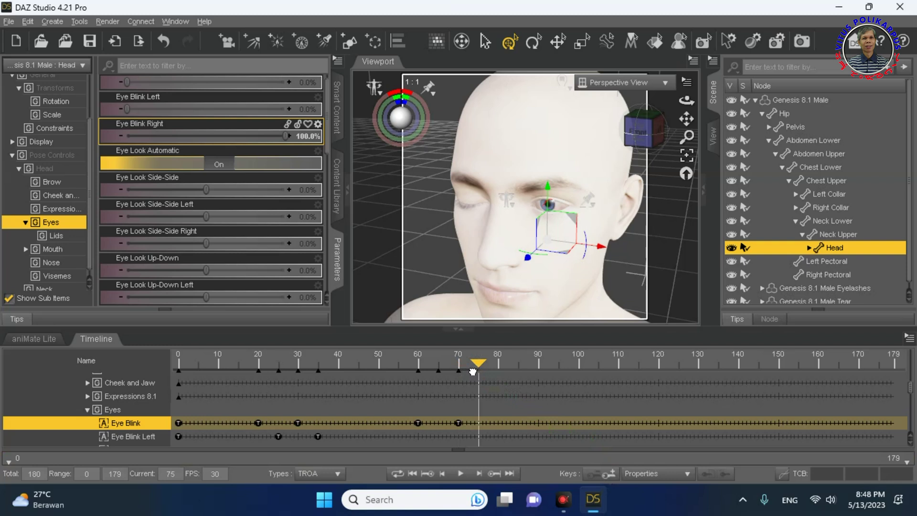
pyautogui.moveTo(282, 138); pyautogui.dragTo(62, 154)
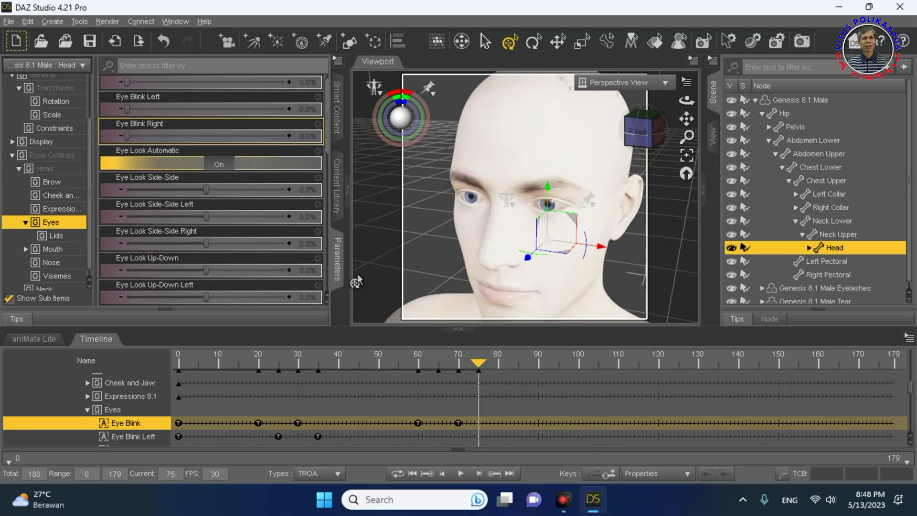
# - Key a blink of both eyes with Eye Blink keys at frames 110 and 120, 100% at frame 114 and 0% at frame 125
pyautogui.moveTo(478, 365); pyautogui.dragTo(613, 371)
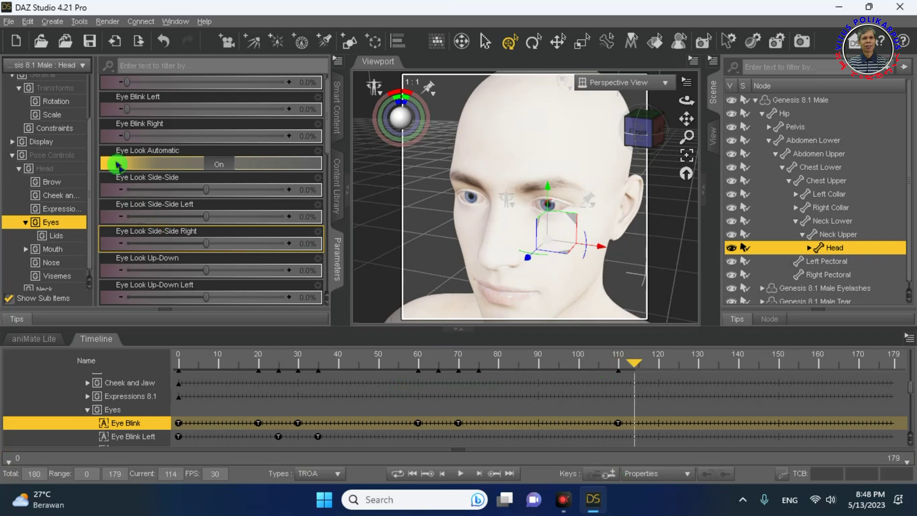
pyautogui.scroll(1, 126, 90)
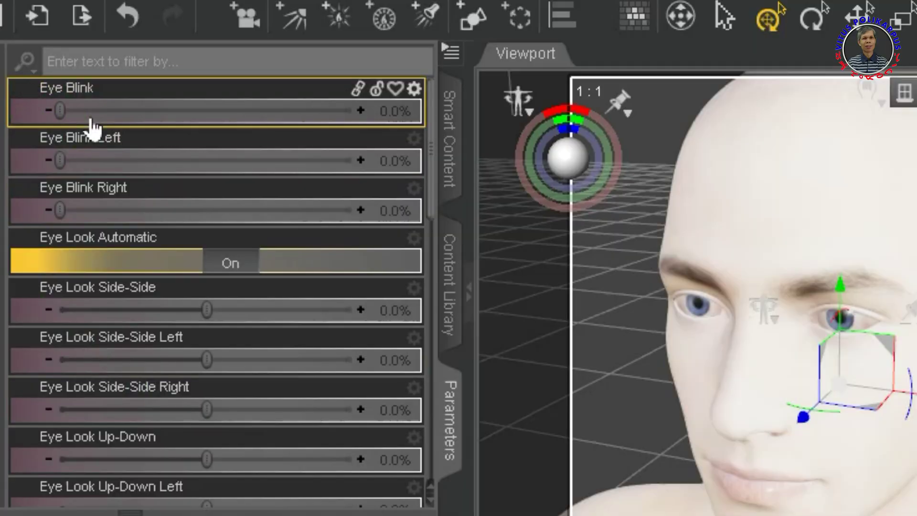
pyautogui.moveTo(58, 111); pyautogui.dragTo(419, 120)
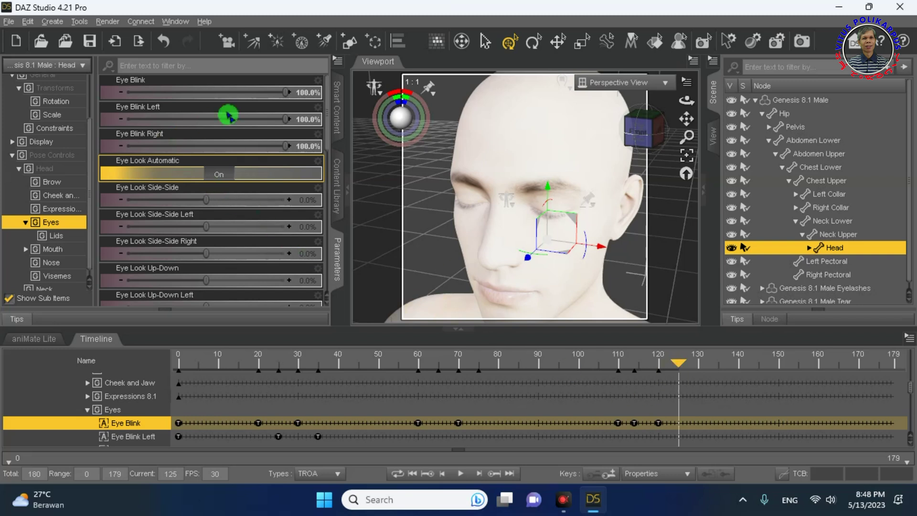
pyautogui.moveTo(249, 94); pyautogui.dragTo(239, 185)
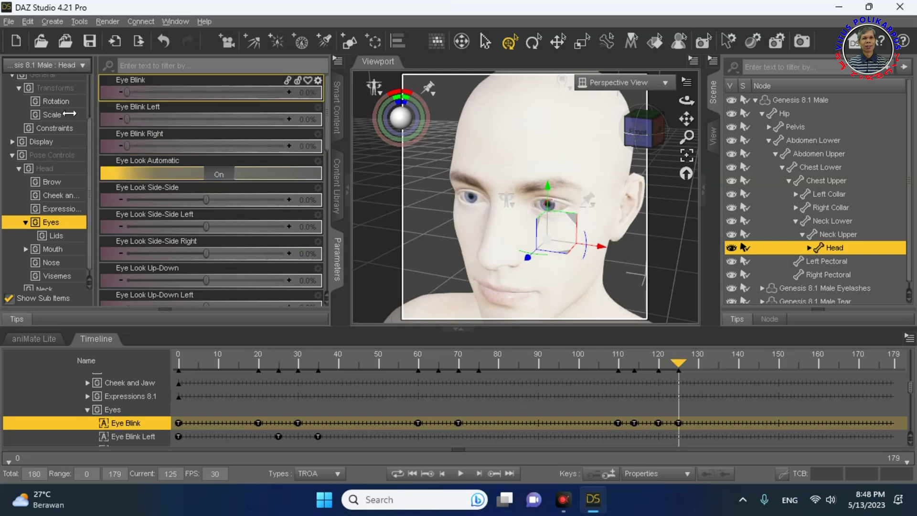
pyautogui.scroll(-1, 215, 267)
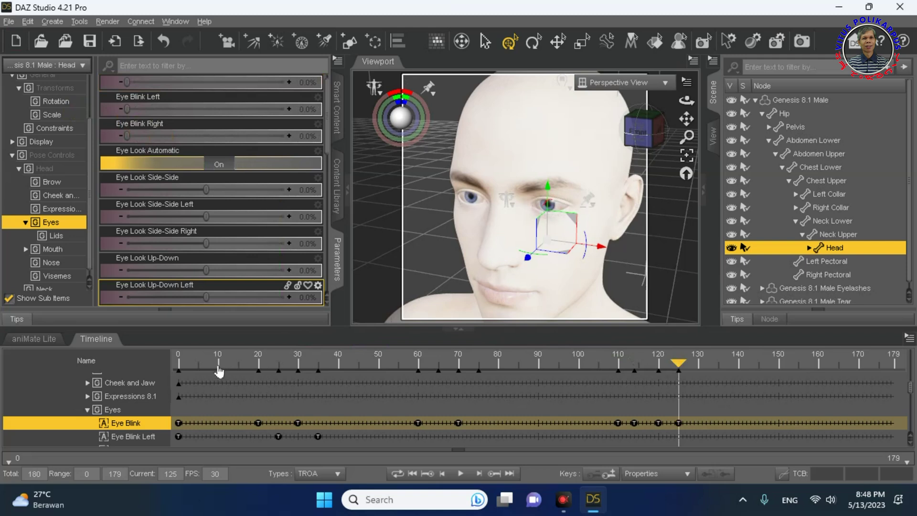
# - Play the whole blink animation from the beginning of the timeline and stop the playback
pyautogui.click(171, 360)
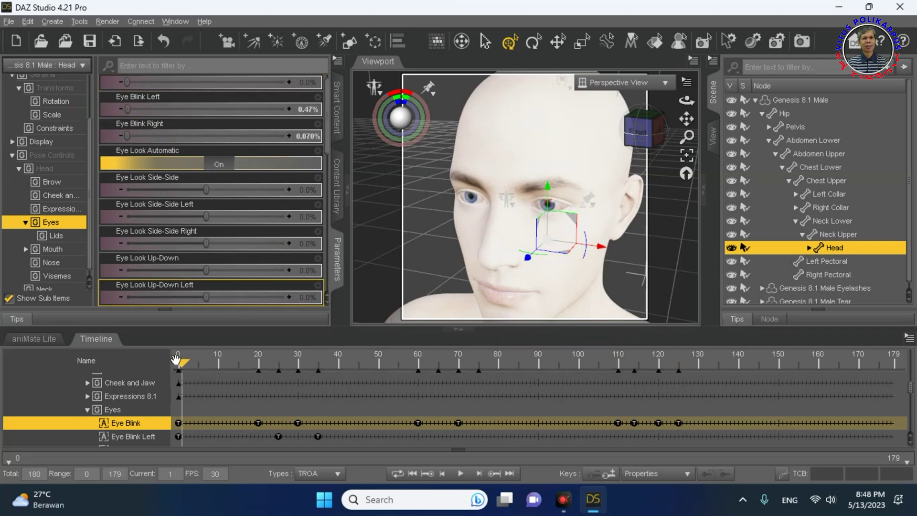
pyautogui.click(458, 474)
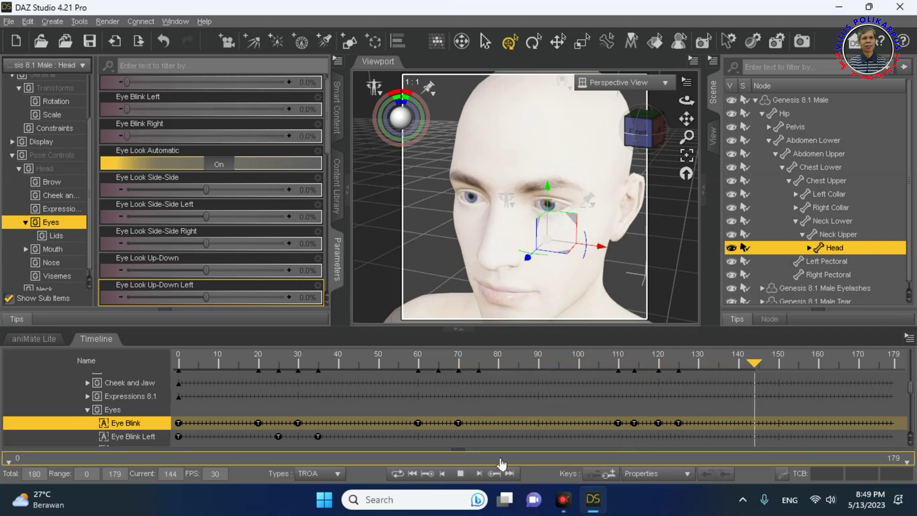
pyautogui.click(461, 473)
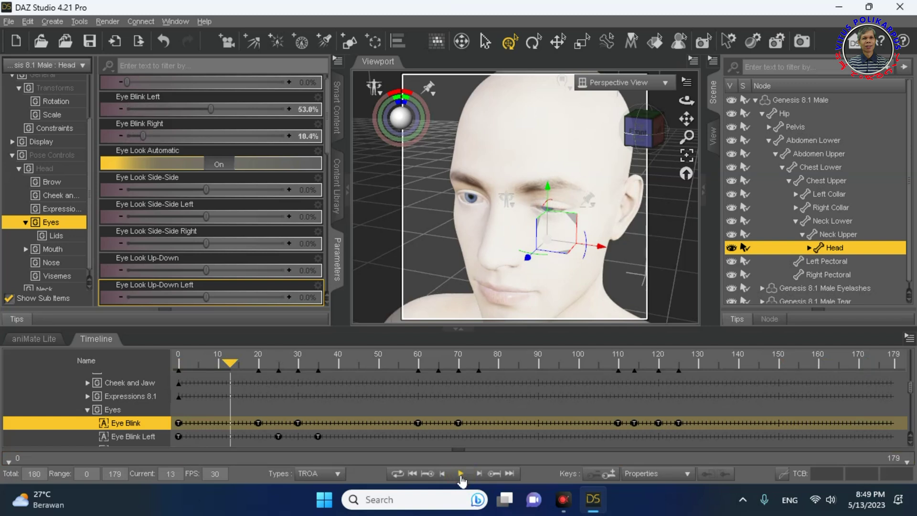
pyautogui.click(304, 432)
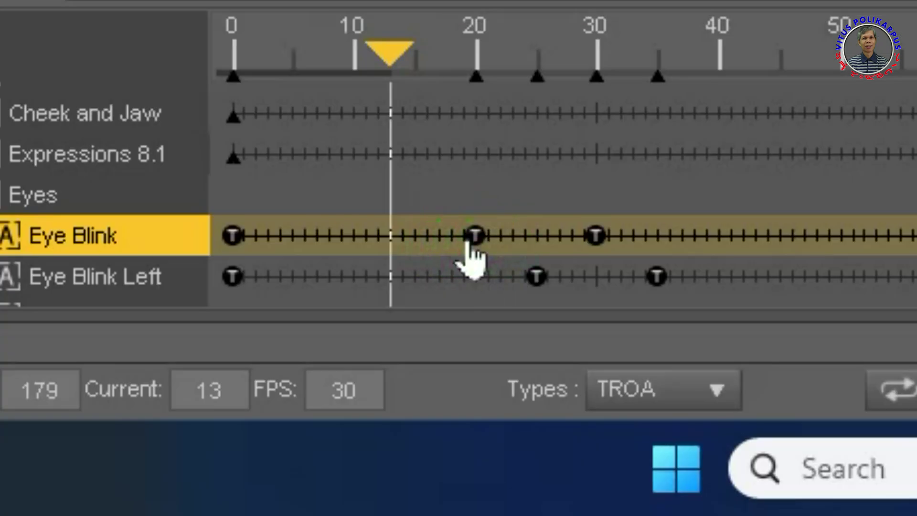
pyautogui.click(258, 424)
pyautogui.moveTo(498, 235); pyautogui.dragTo(477, 243)
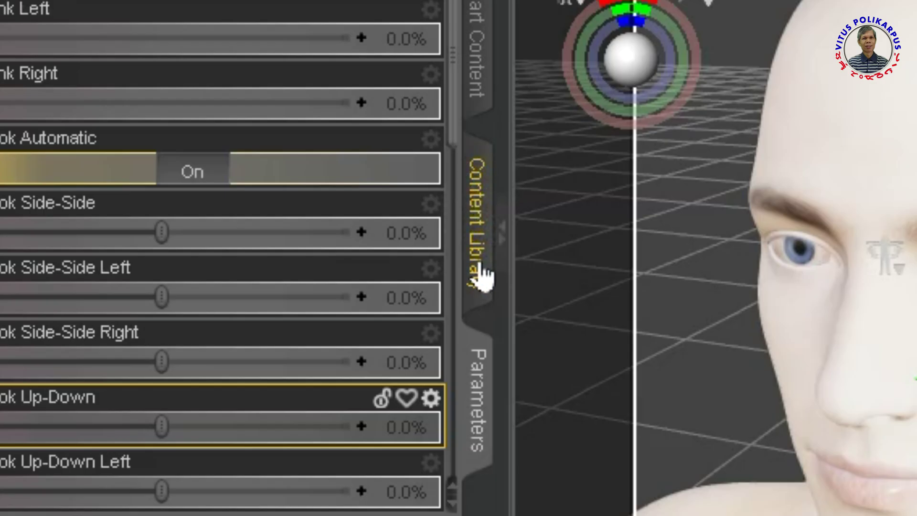
# - Save a new pose preset named "mata berkedip G 81" in the Demos folder of the Content Library
pyautogui.click(352, 176)
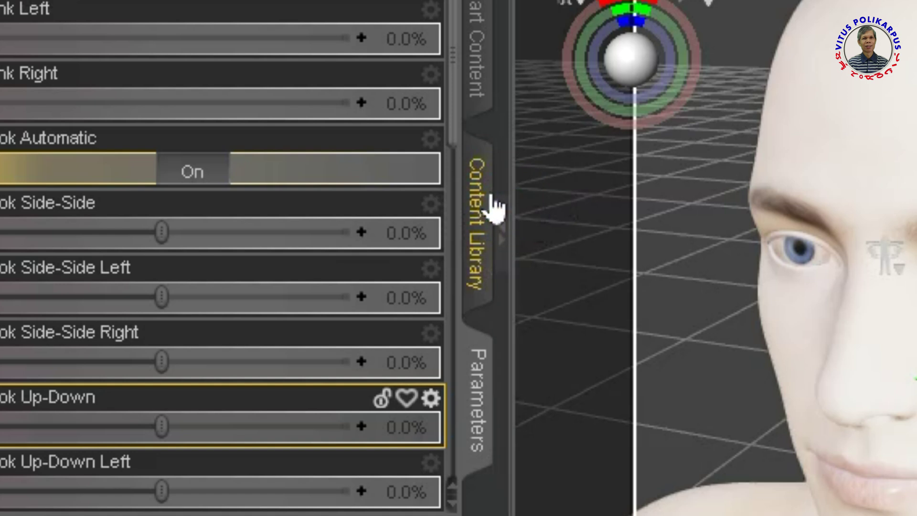
pyautogui.click(476, 208)
pyautogui.click(362, 399)
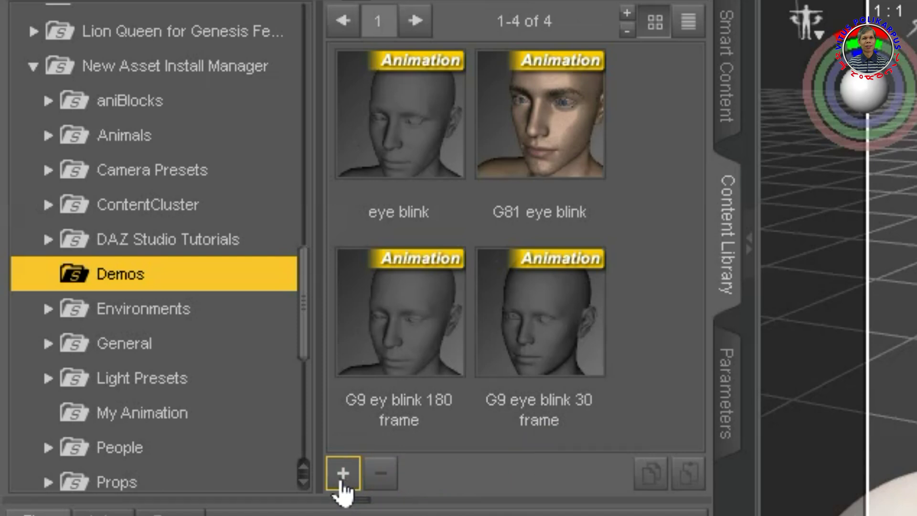
pyautogui.click(342, 472)
pyautogui.click(396, 234)
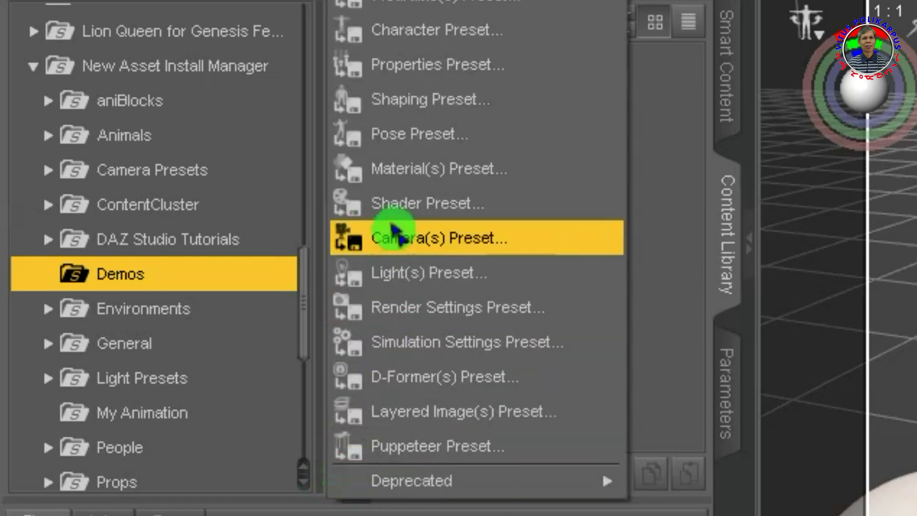
pyautogui.click(492, 138)
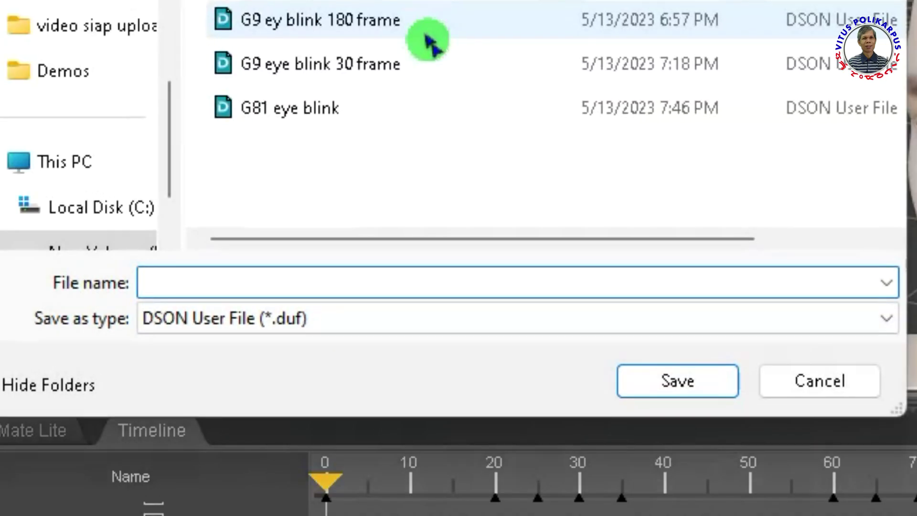
pyautogui.click(289, 286)
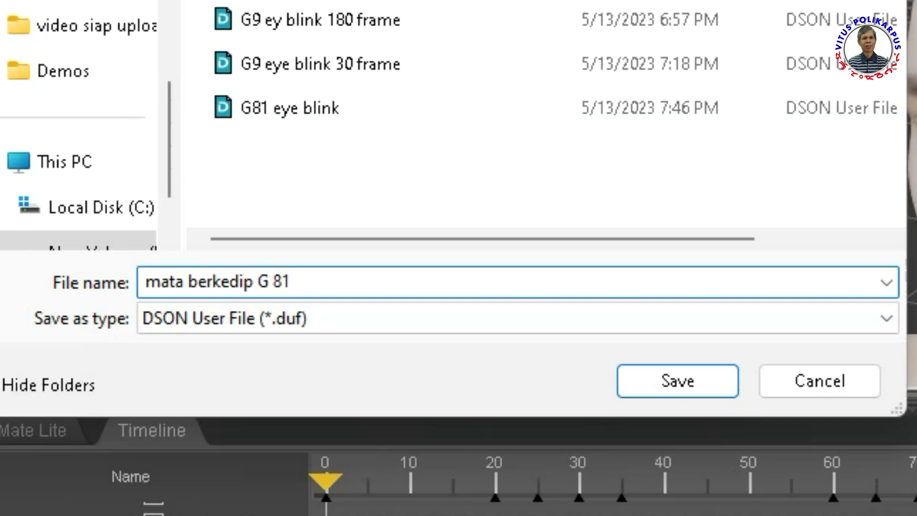
pyautogui.click(663, 382)
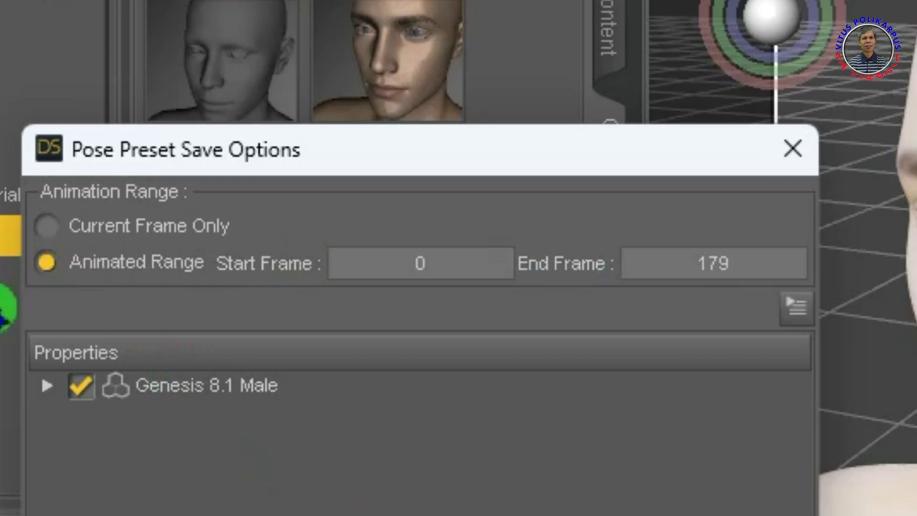
# - Set the preset to the animated range from frame 0 to 179 and exclude all Genesis 8.1 Male properties
pyautogui.click(184, 221)
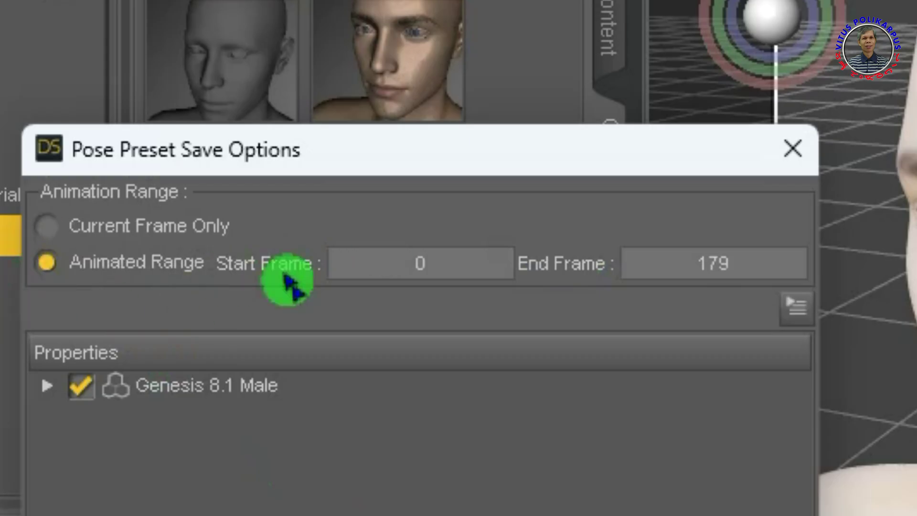
pyautogui.click(286, 420)
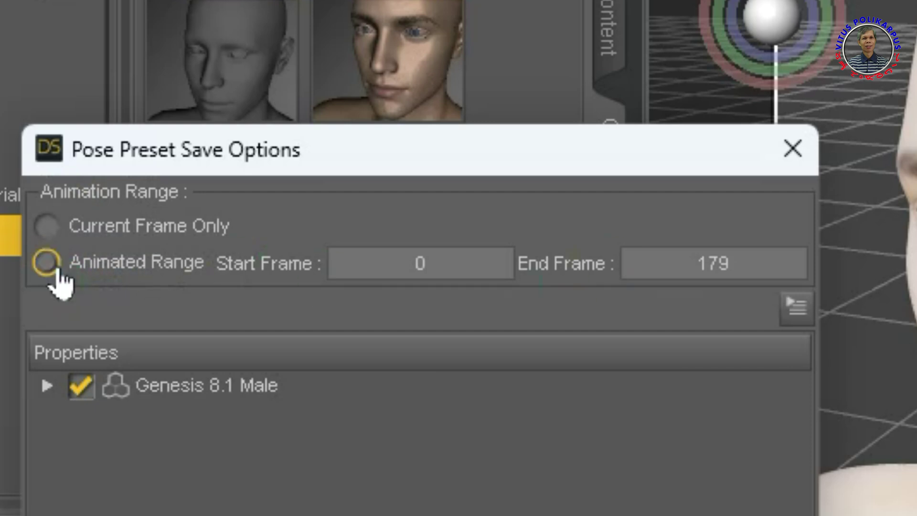
pyautogui.click(203, 266)
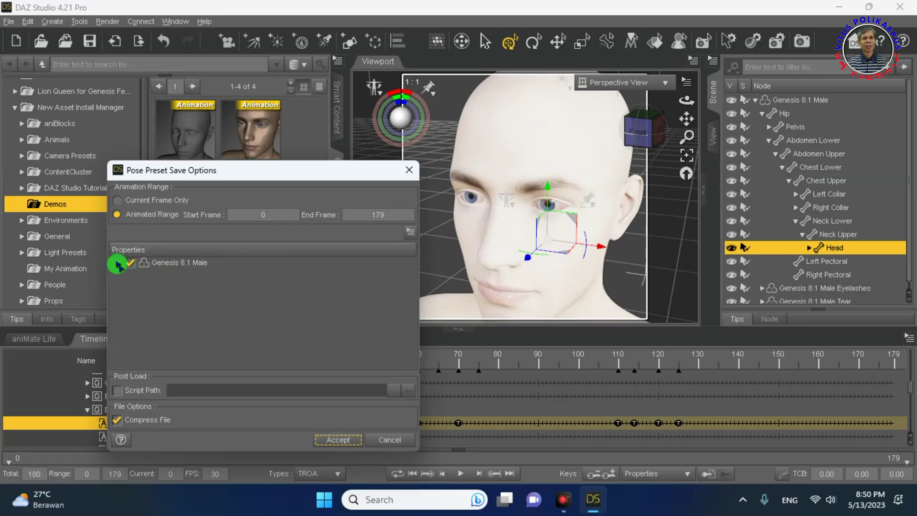
pyautogui.click(117, 264)
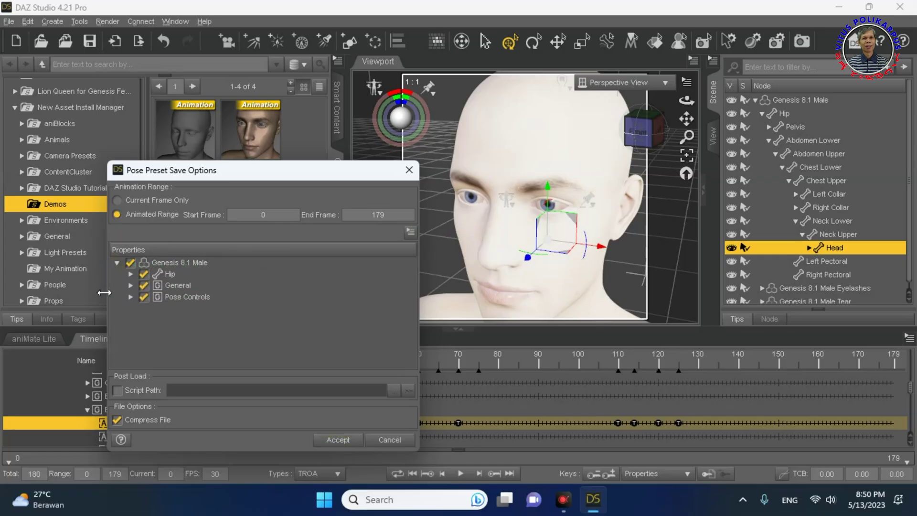
pyautogui.click(207, 79)
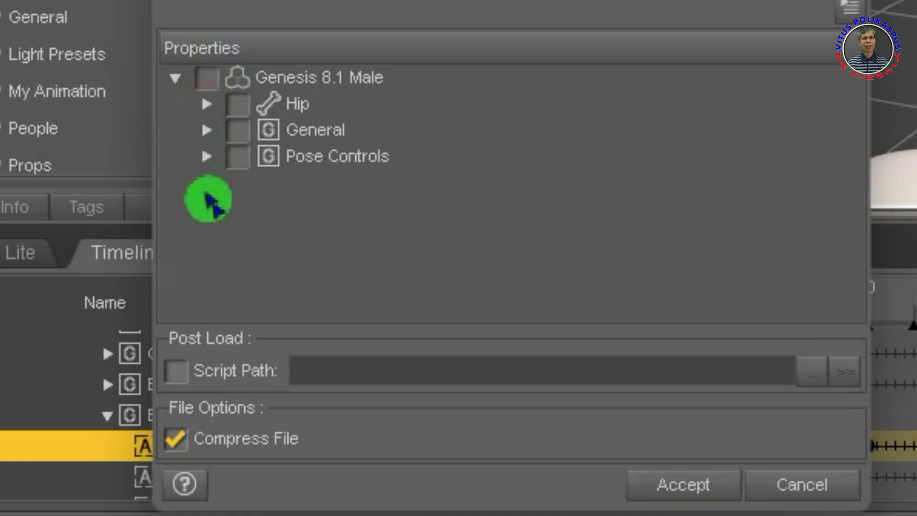
# - Include the Eye Blink property from the Head's Eyes group under Pose Controls and accept the preset save options
pyautogui.click(206, 156)
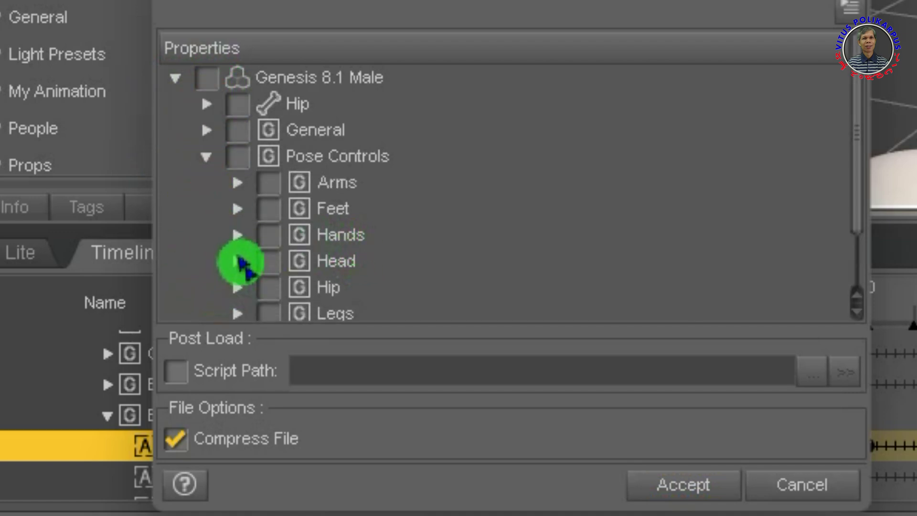
pyautogui.click(237, 235)
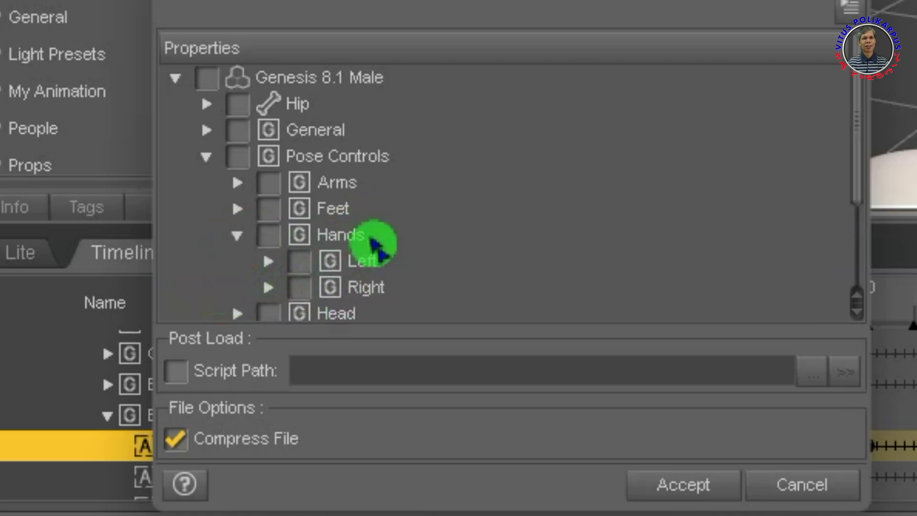
pyautogui.scroll(-2, 379, 244)
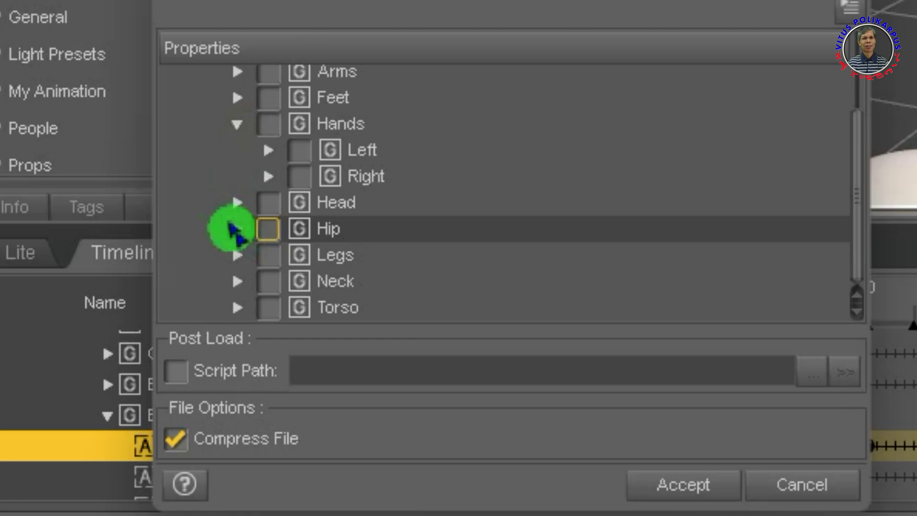
pyautogui.click(238, 125)
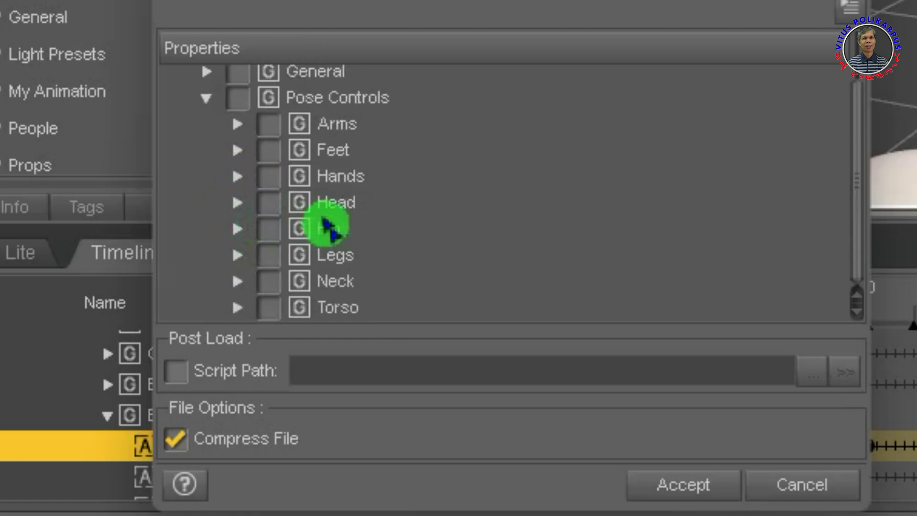
pyautogui.click(240, 205)
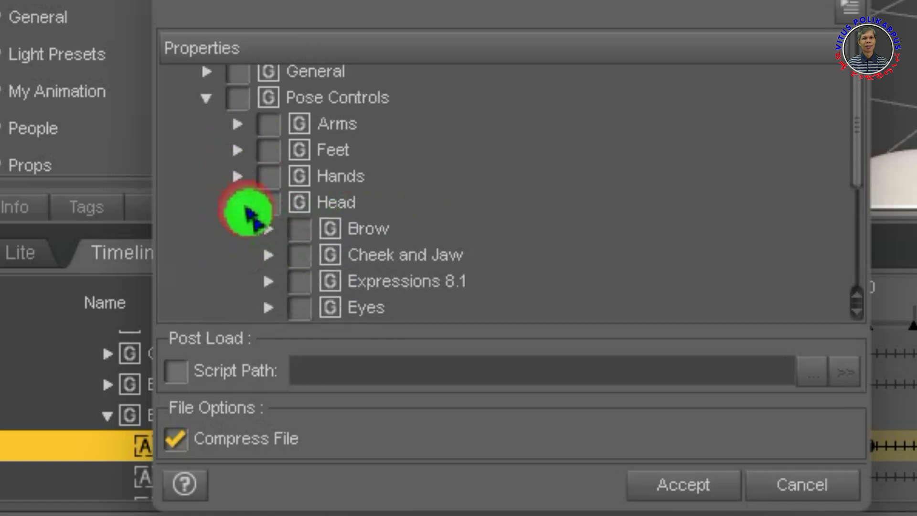
pyautogui.scroll(-3, 401, 208)
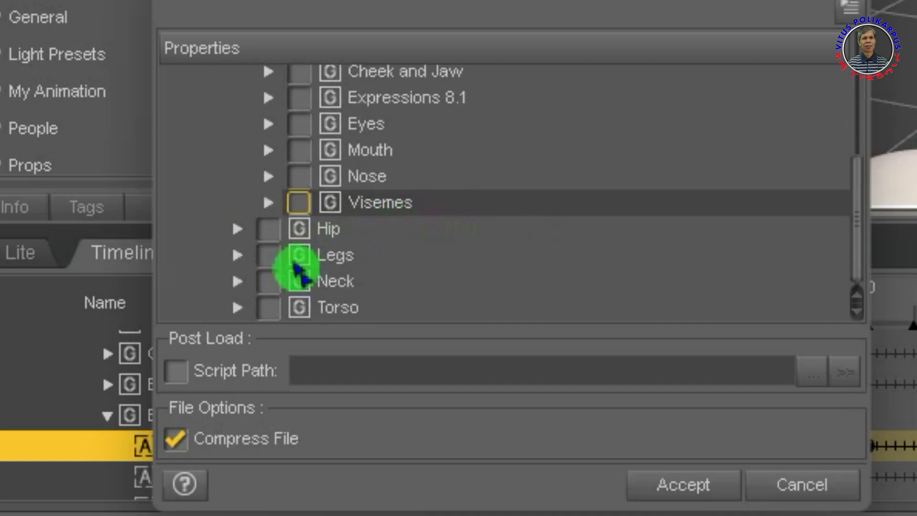
pyautogui.click(268, 125)
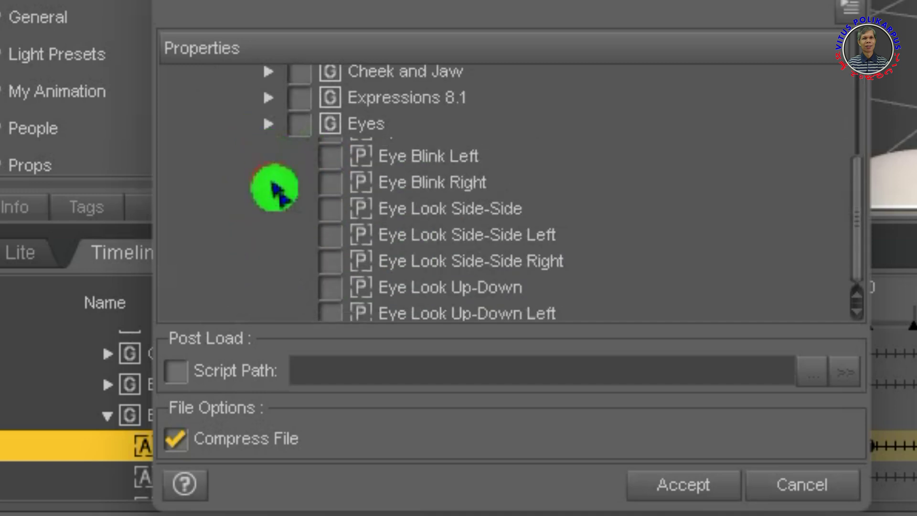
pyautogui.click(330, 150)
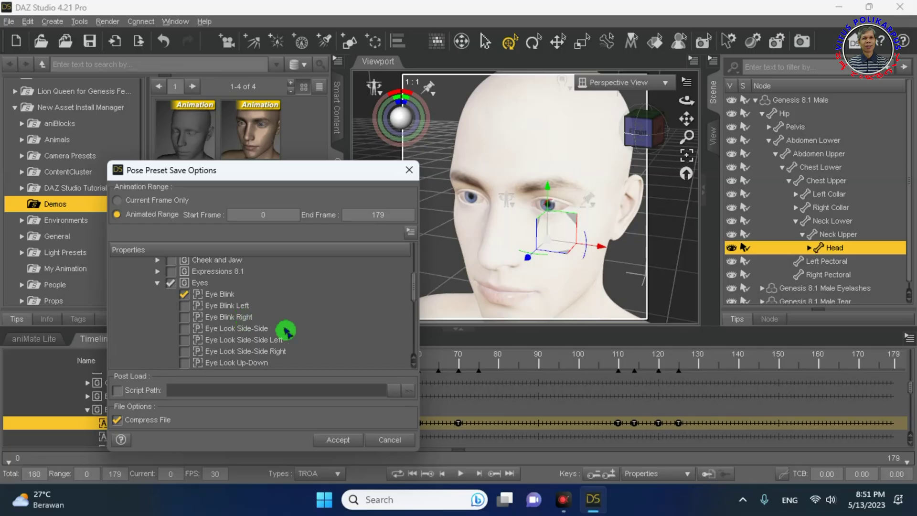
pyautogui.scroll(-5, 597, 275)
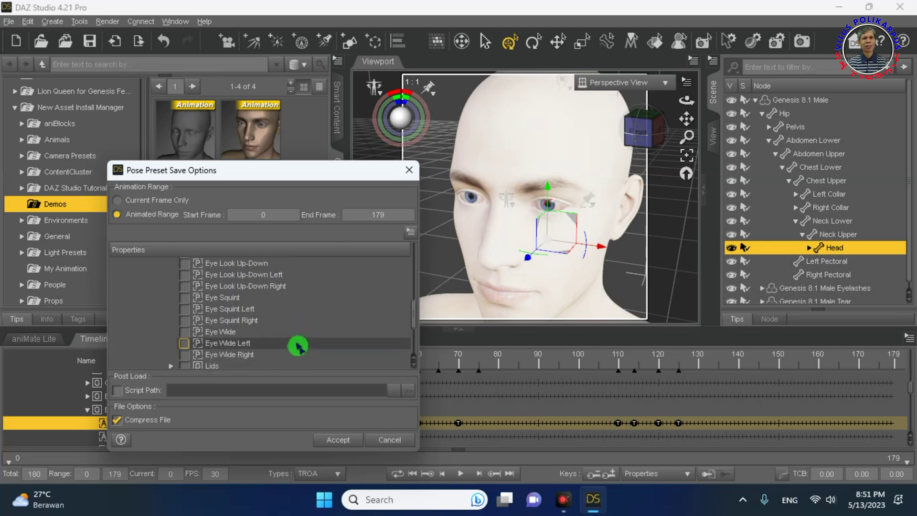
pyautogui.click(343, 439)
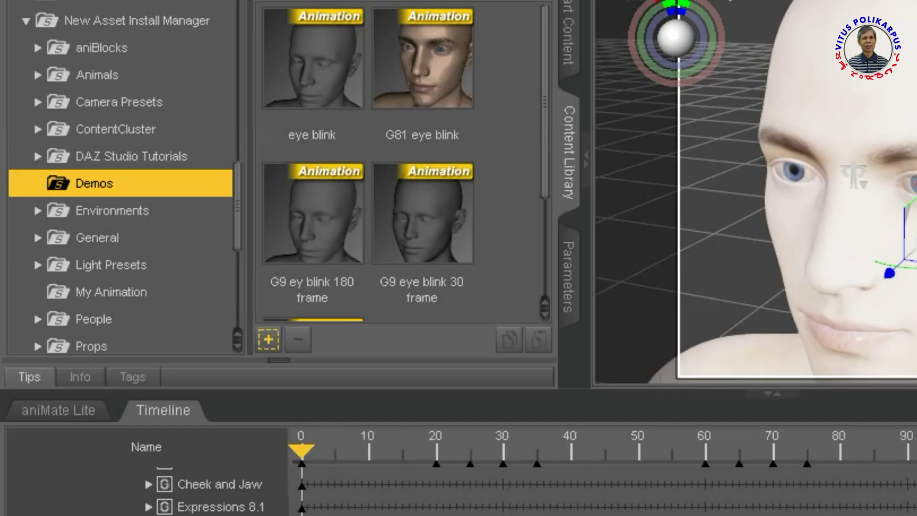
pyautogui.scroll(-2, 249, 253)
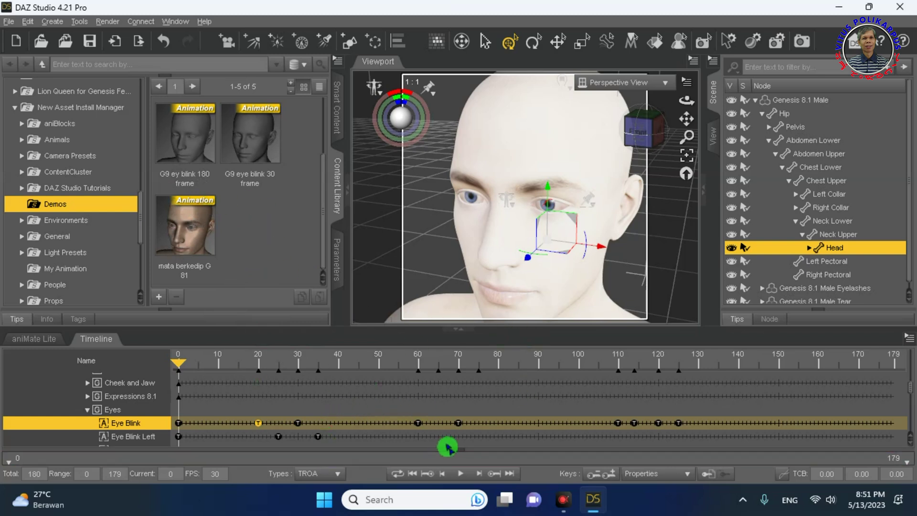
# - Reveal the graph view with the Head's Eye Blink curve beneath the timeline tracks
pyautogui.moveTo(495, 451); pyautogui.dragTo(482, 407)
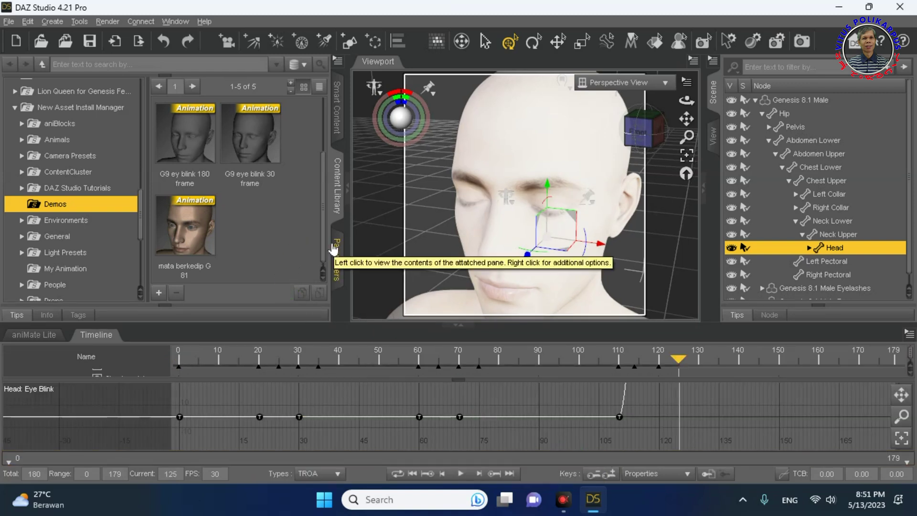
pyautogui.moveTo(334, 248); pyautogui.dragTo(258, 336)
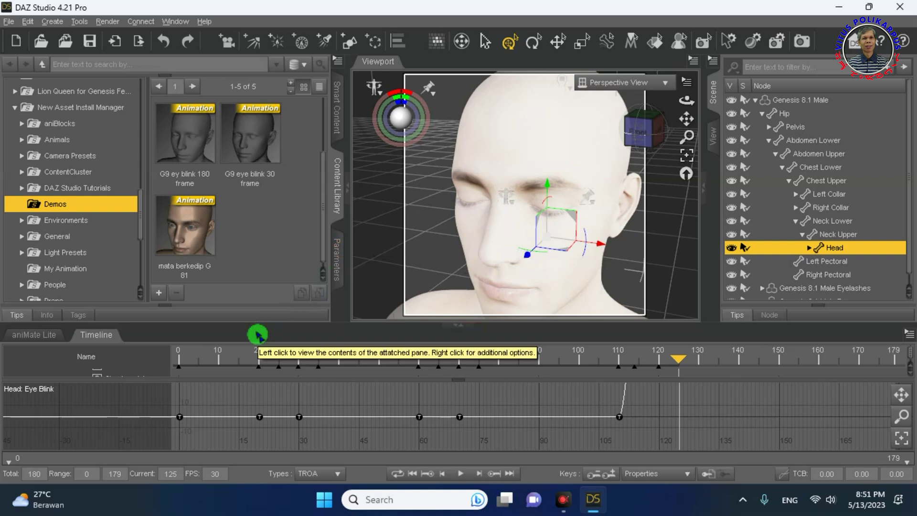